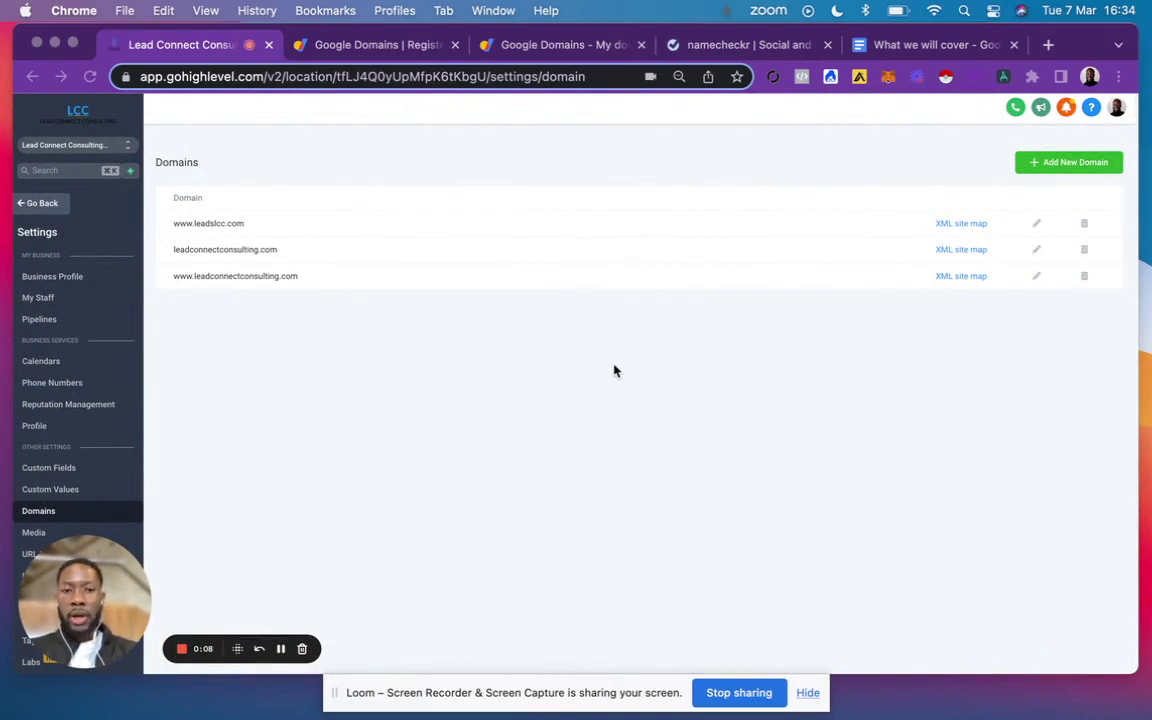
Check the availability of the brand name iqdigitalx across domains and social networks on namecheckr
{"action": "left_click", "coordinate": [902, 46]}
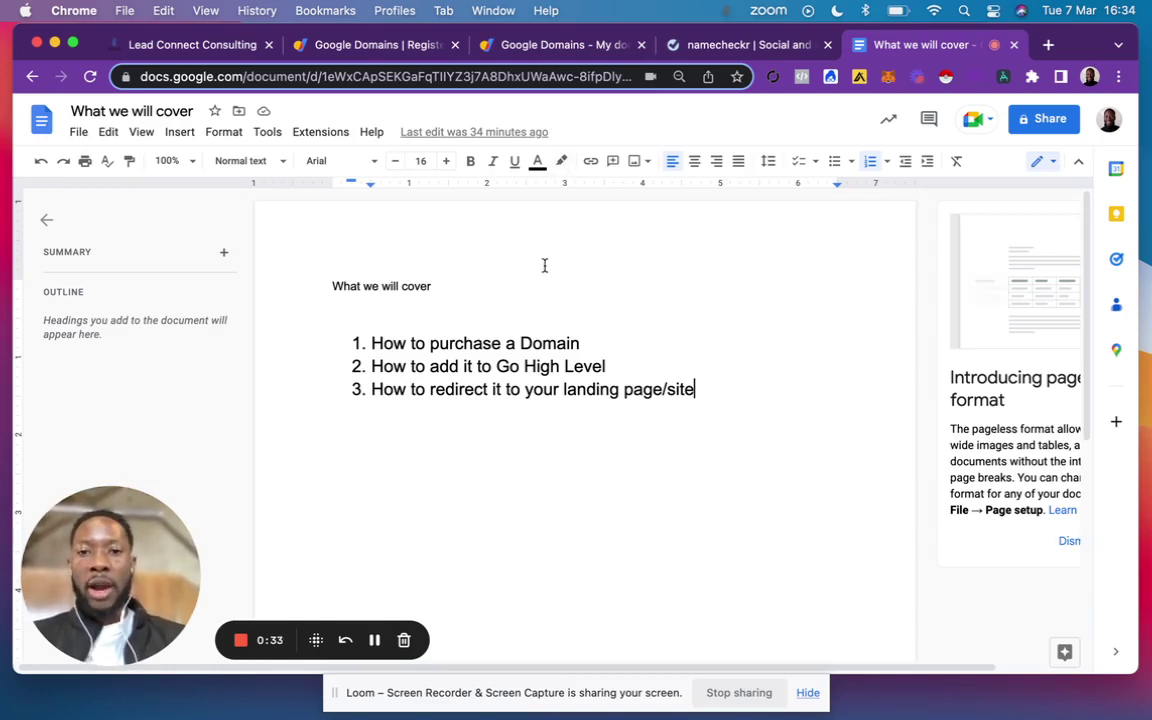
{"action": "left_click", "coordinate": [404, 47]}
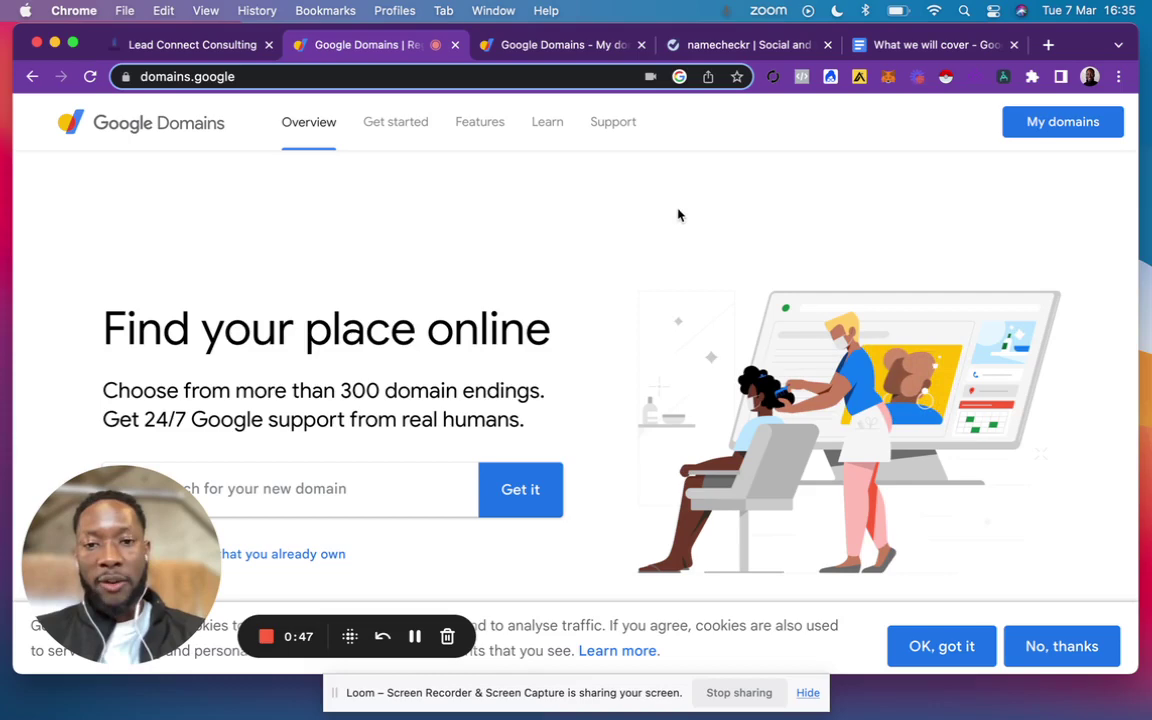
{"action": "left_click", "coordinate": [736, 45]}
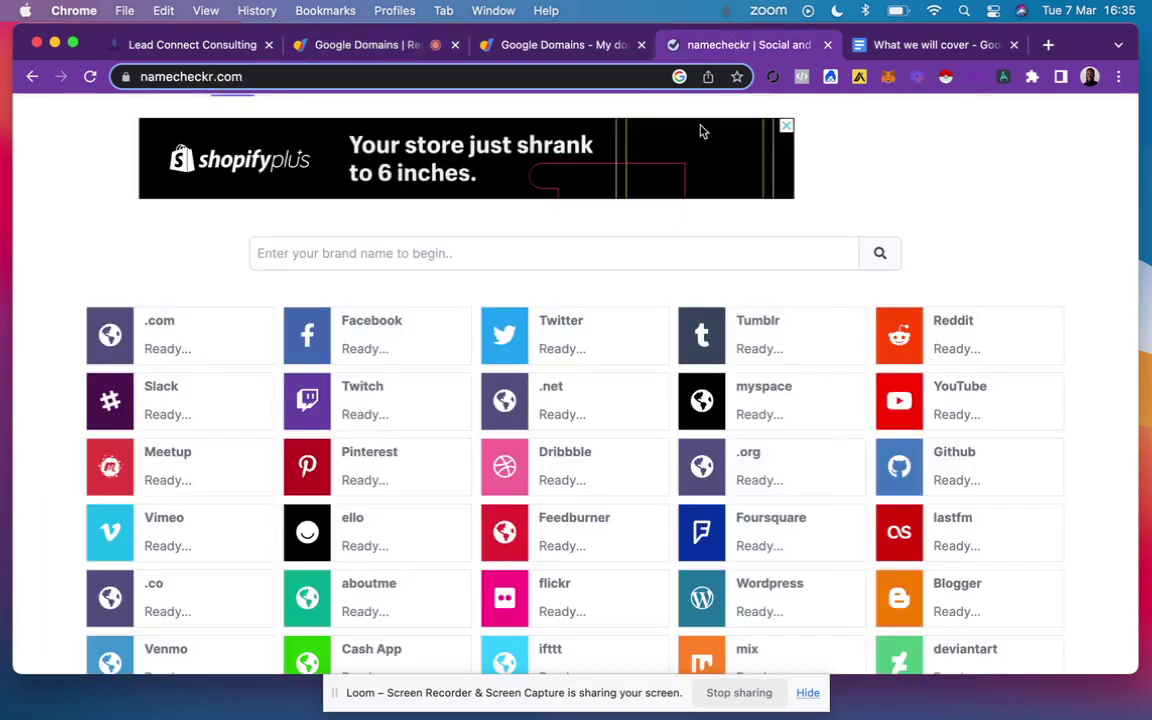
{"action": "left_click", "coordinate": [422, 262]}
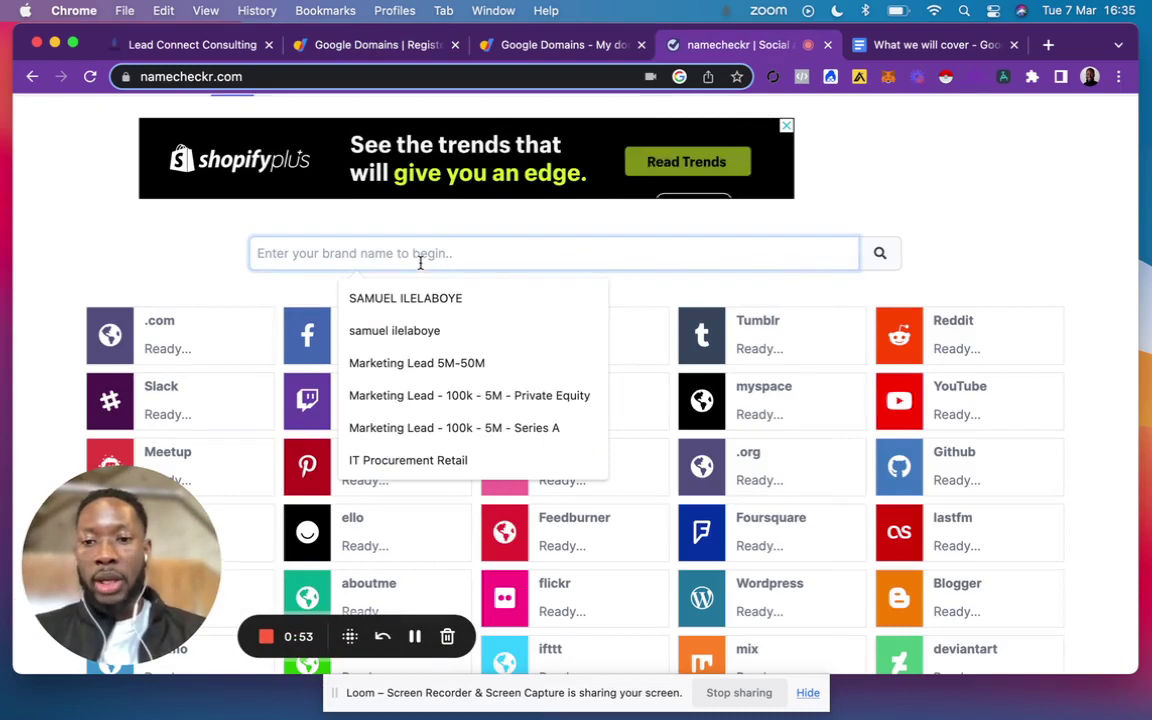
{"action": "type", "text": "I"}
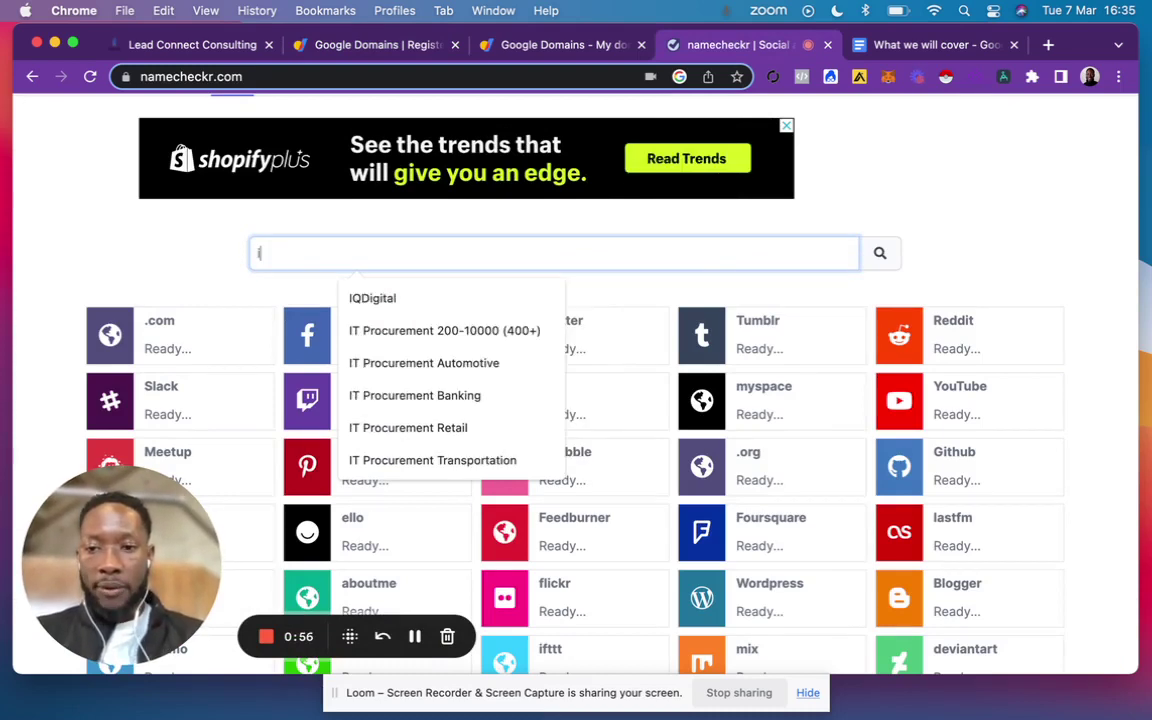
{"action": "type", "text": "q"}
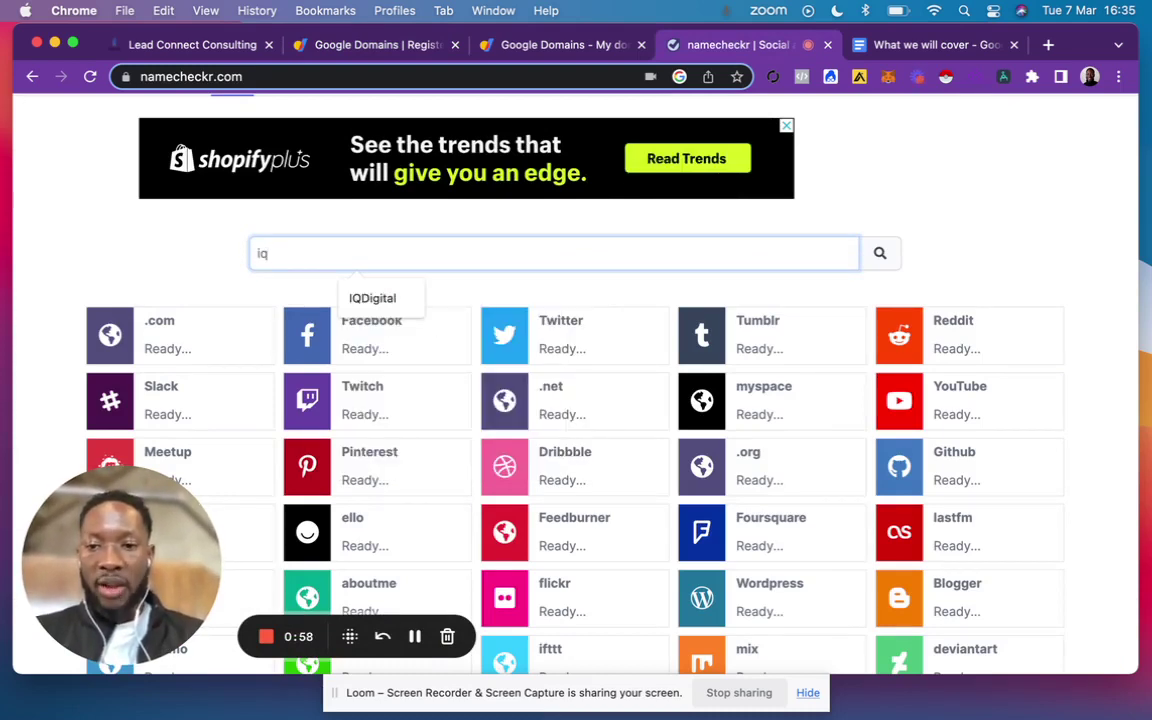
{"action": "type", "text": "digit"}
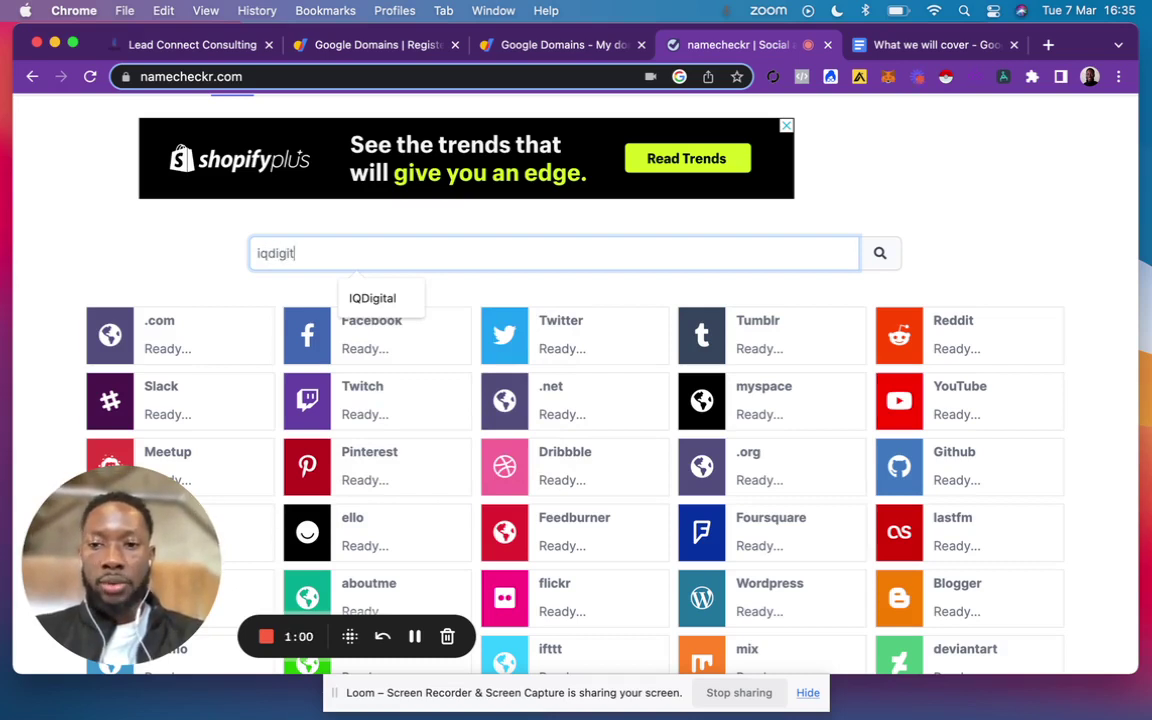
{"action": "type", "text": "alx"}
{"action": "key", "text": "Return"}
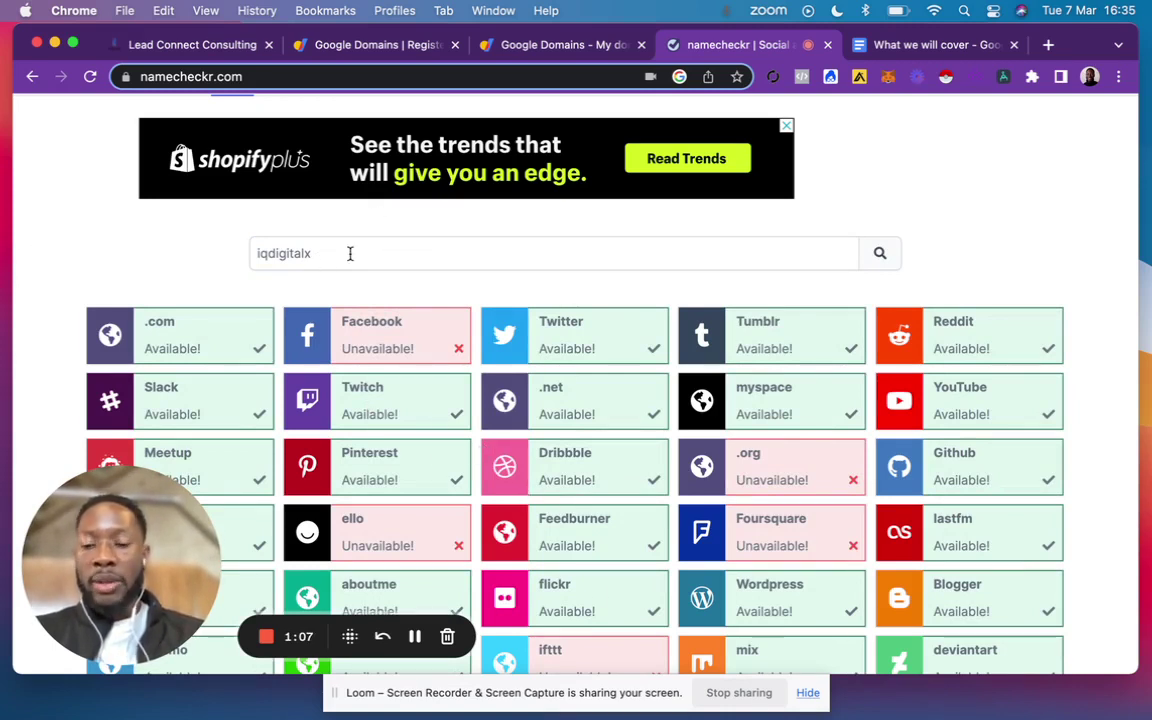
Search Google Domains for iqdigitalx and review the available endings and suggested names
{"action": "left_click", "coordinate": [378, 46]}
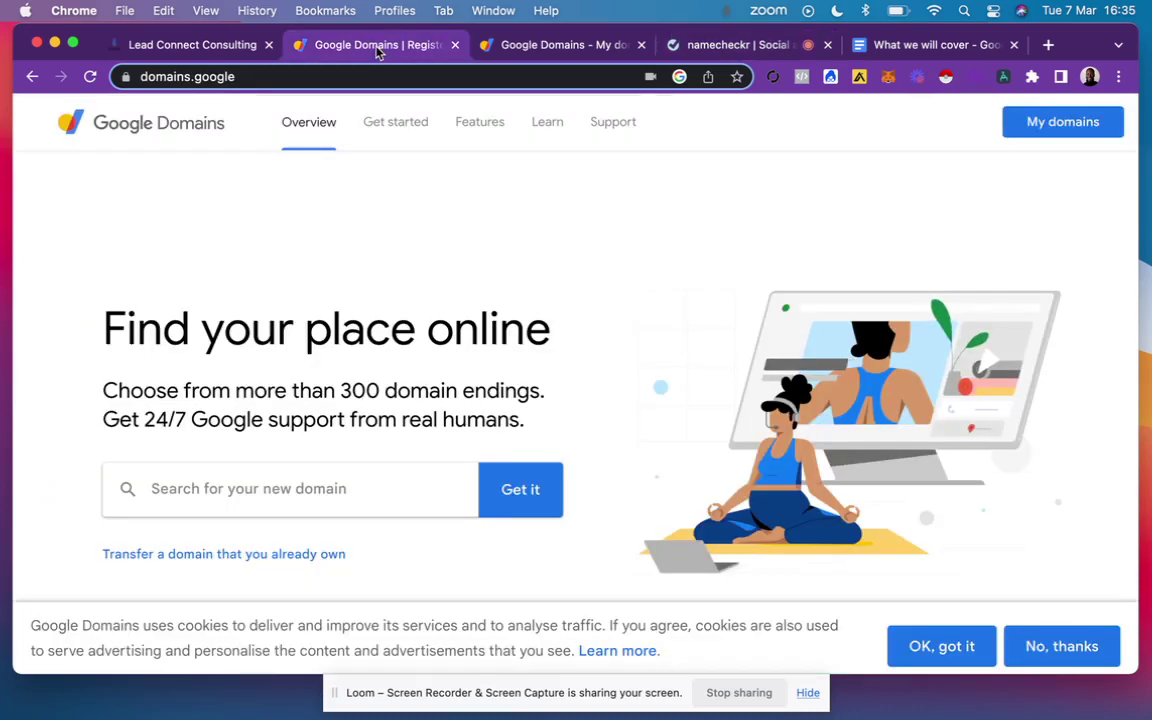
{"action": "left_click", "coordinate": [305, 483]}
{"action": "type", "text": "italx"}
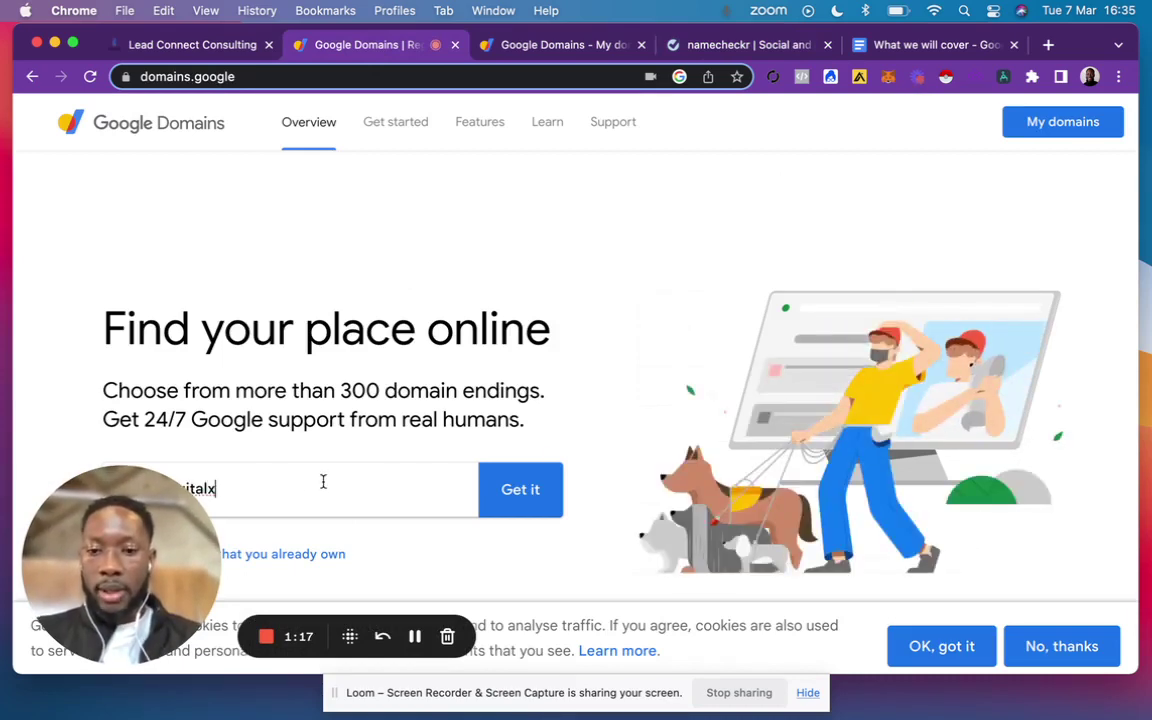
{"action": "left_click", "coordinate": [532, 494]}
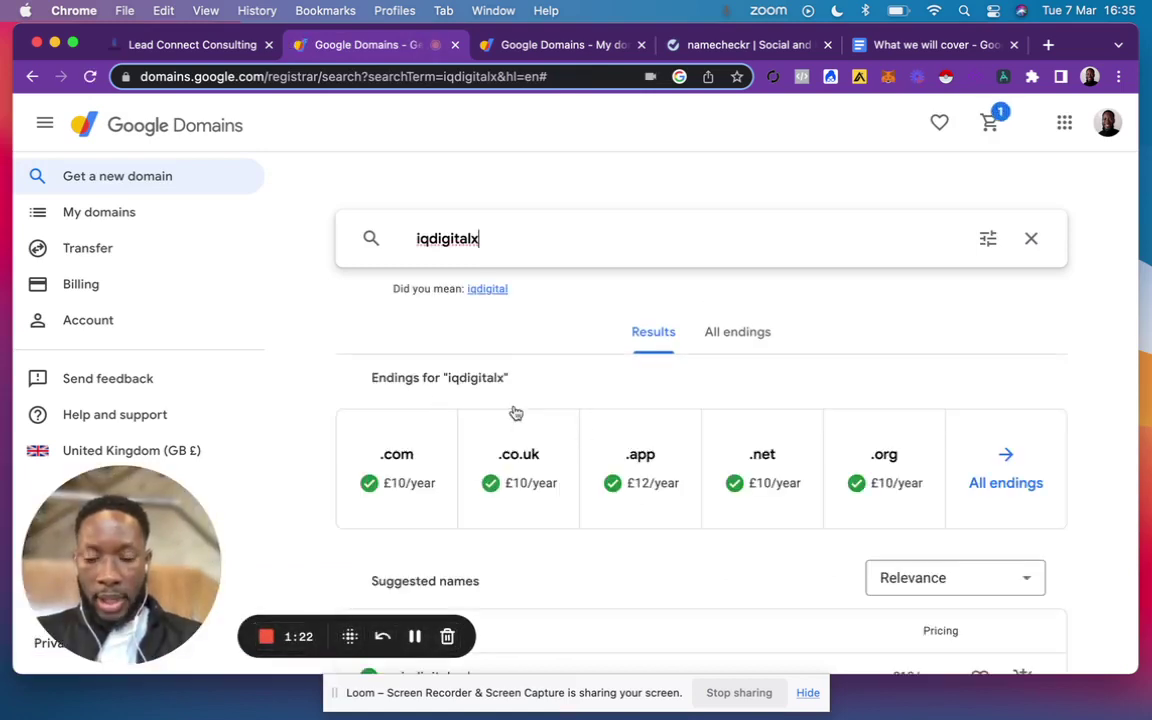
{"action": "left_click", "coordinate": [441, 467]}
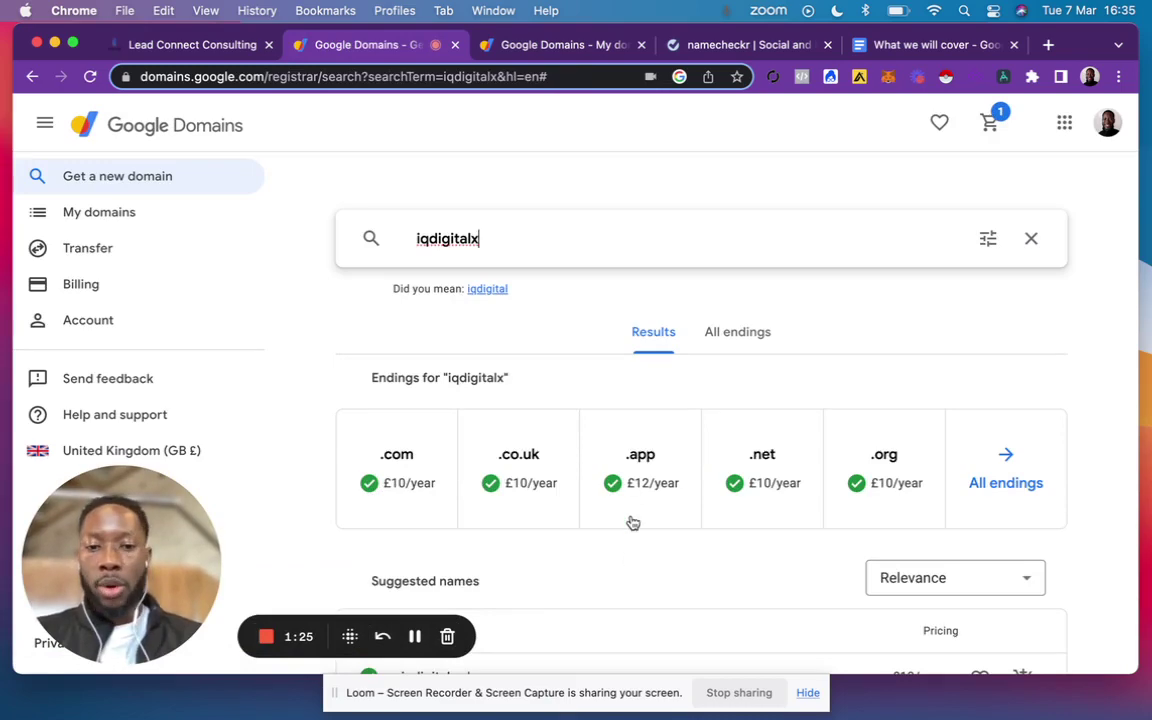
{"action": "scroll", "coordinate": [630, 522], "scroll_direction": "down", "scroll_amount": 3}
{"action": "scroll", "coordinate": [420, 262], "scroll_direction": "up", "scroll_amount": 2}
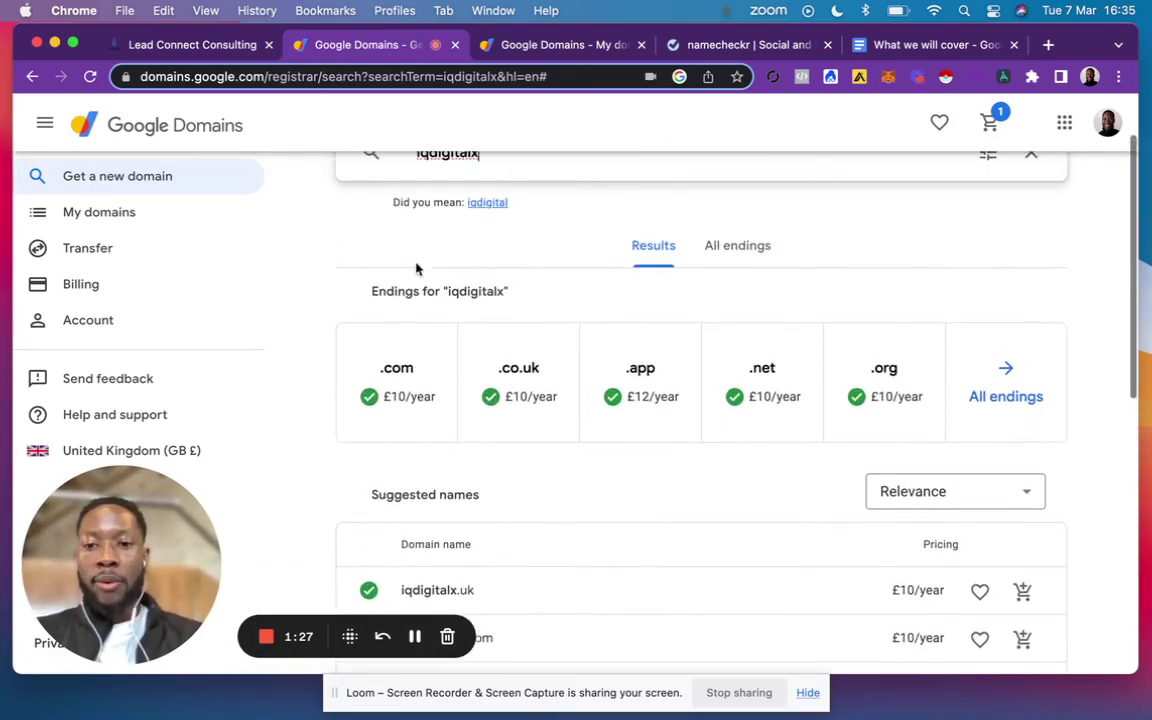
{"action": "scroll", "coordinate": [420, 393], "scroll_direction": "up", "scroll_amount": 1}
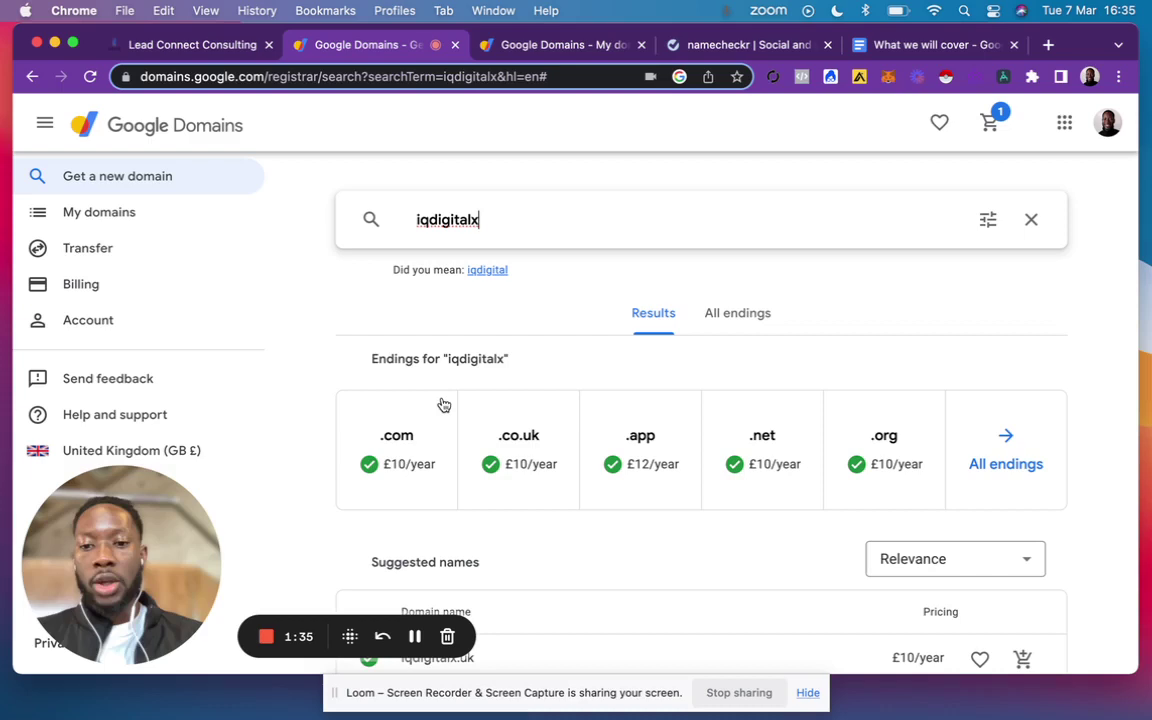
Select the .com ending for iqdigitalx and review its registration, privacy, auto-renew and custom email options in the cart
{"action": "left_click", "coordinate": [400, 468]}
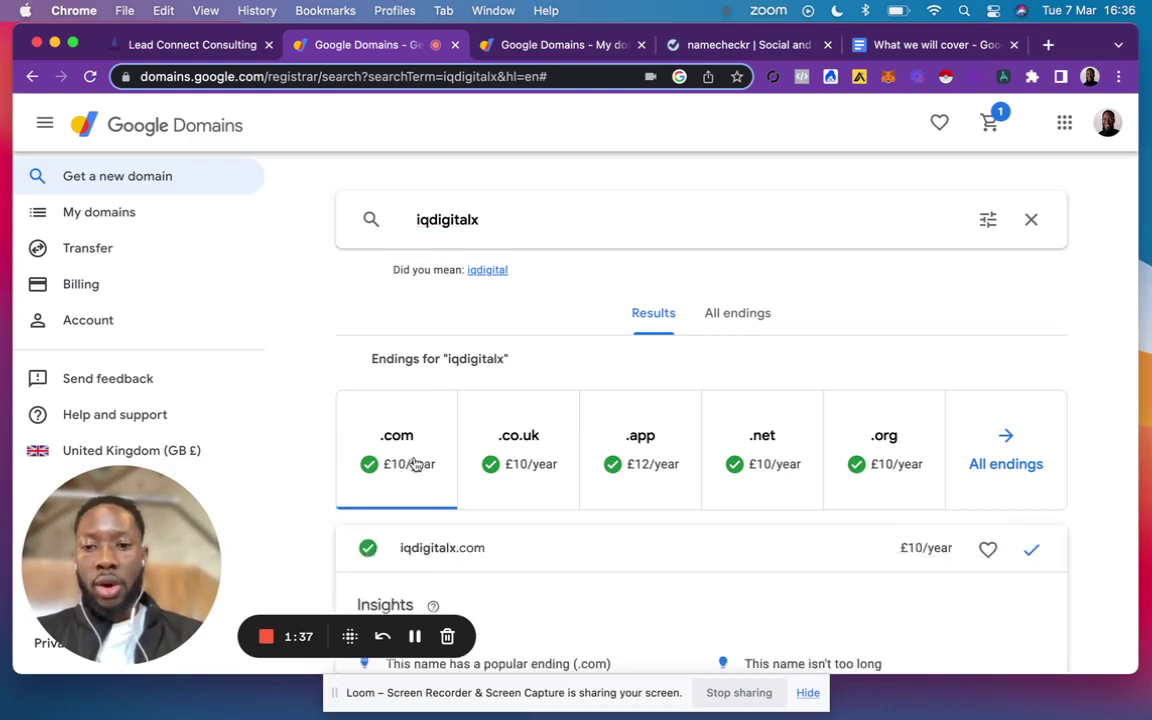
{"action": "scroll", "coordinate": [530, 528], "scroll_direction": "down", "scroll_amount": 2}
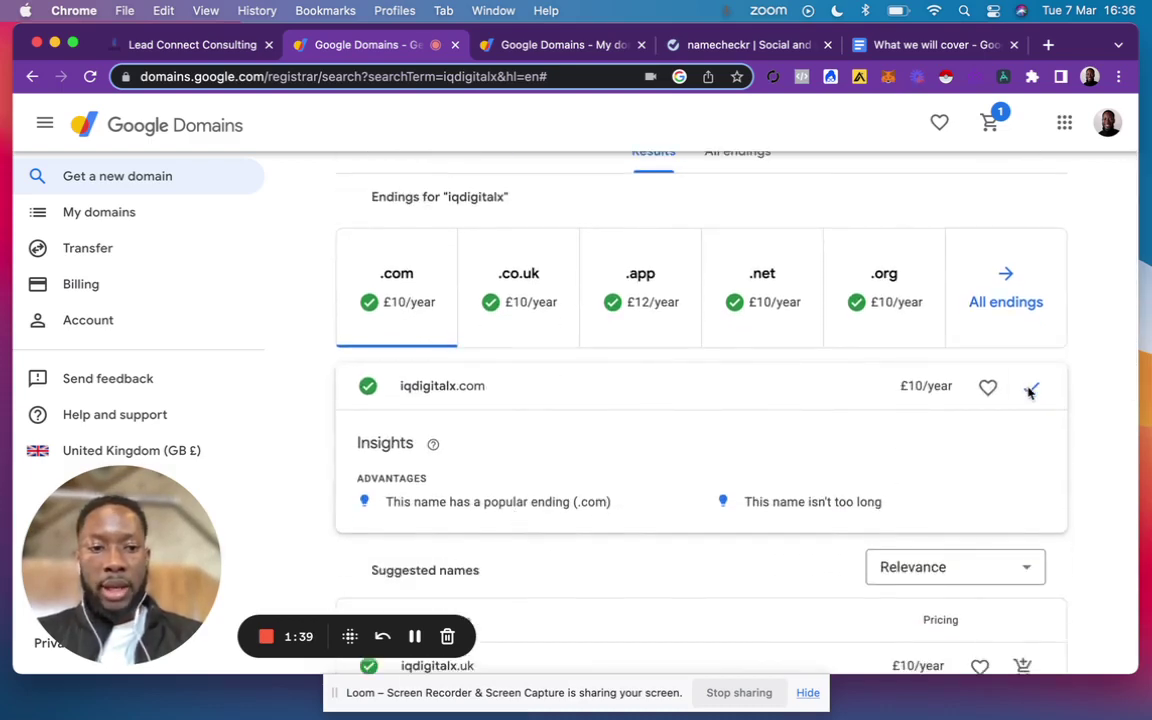
{"action": "left_click", "coordinate": [989, 122]}
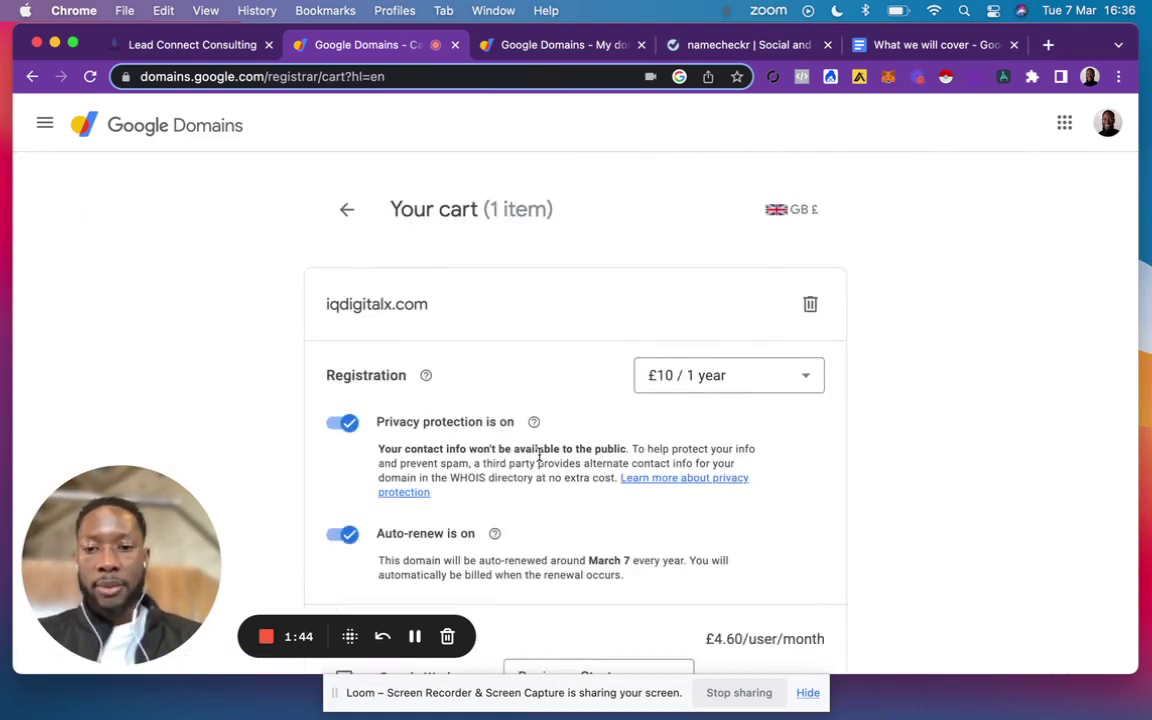
{"action": "scroll", "coordinate": [463, 456], "scroll_direction": "down", "scroll_amount": 4}
{"action": "scroll", "coordinate": [463, 456], "scroll_direction": "down", "scroll_amount": 1}
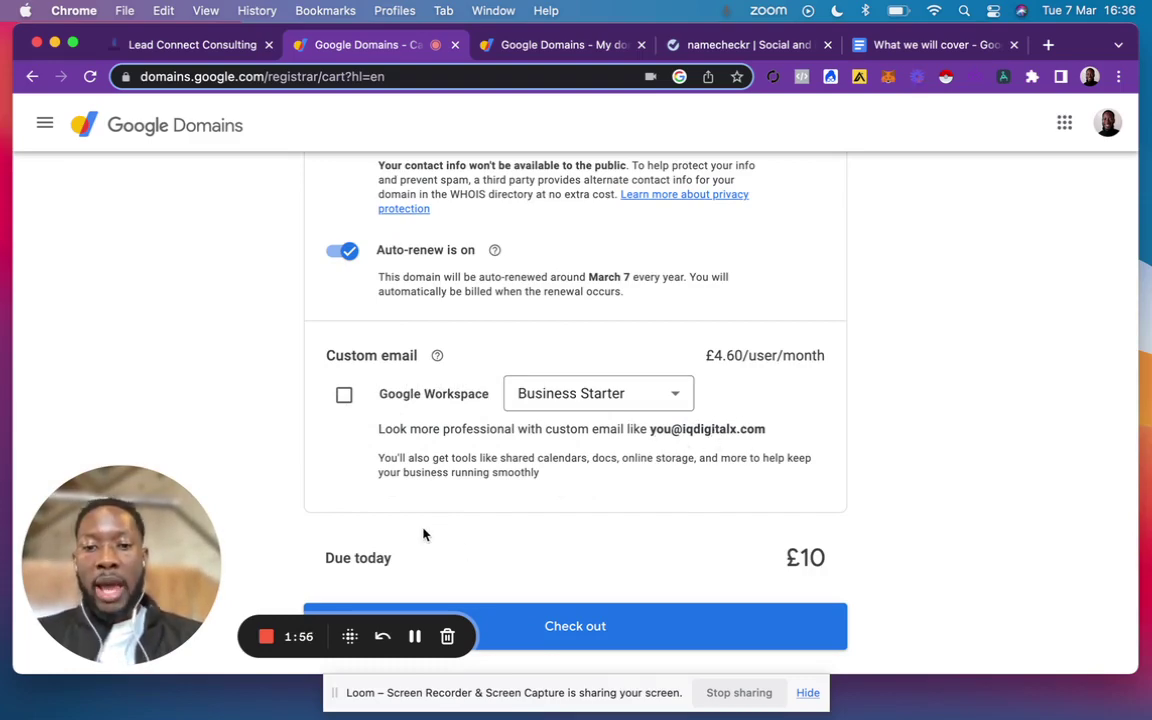
{"action": "scroll", "coordinate": [428, 530], "scroll_direction": "down", "scroll_amount": 2}
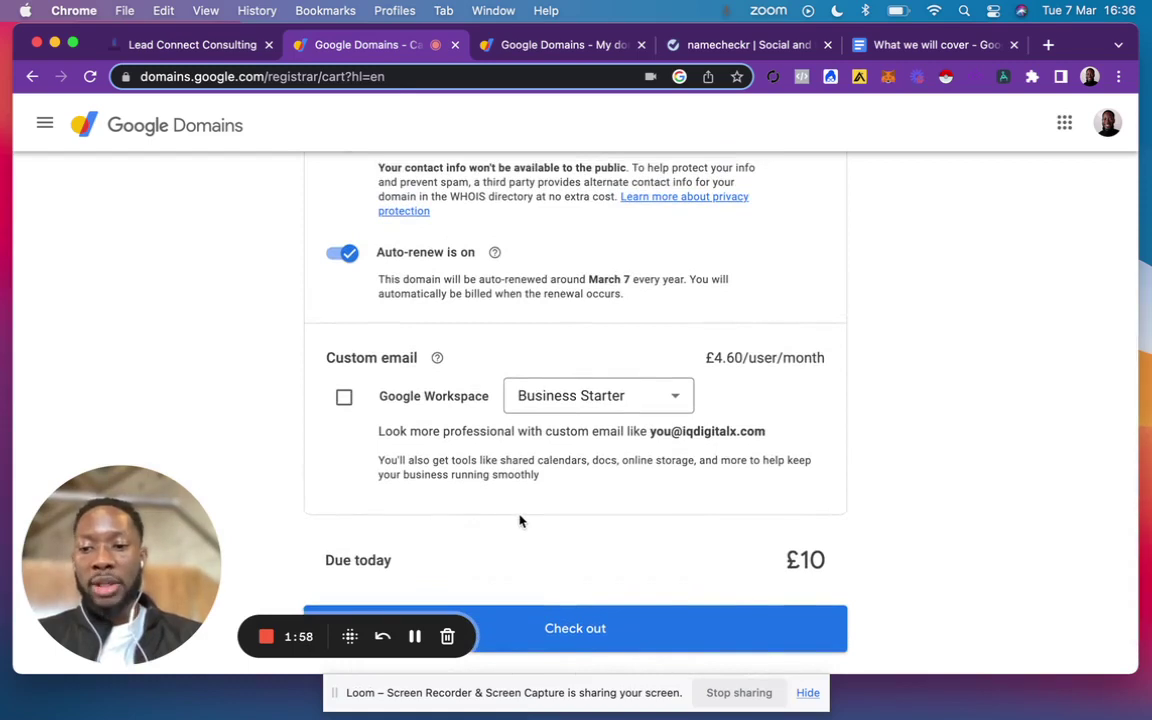
{"action": "scroll", "coordinate": [540, 525], "scroll_direction": "down", "scroll_amount": 1}
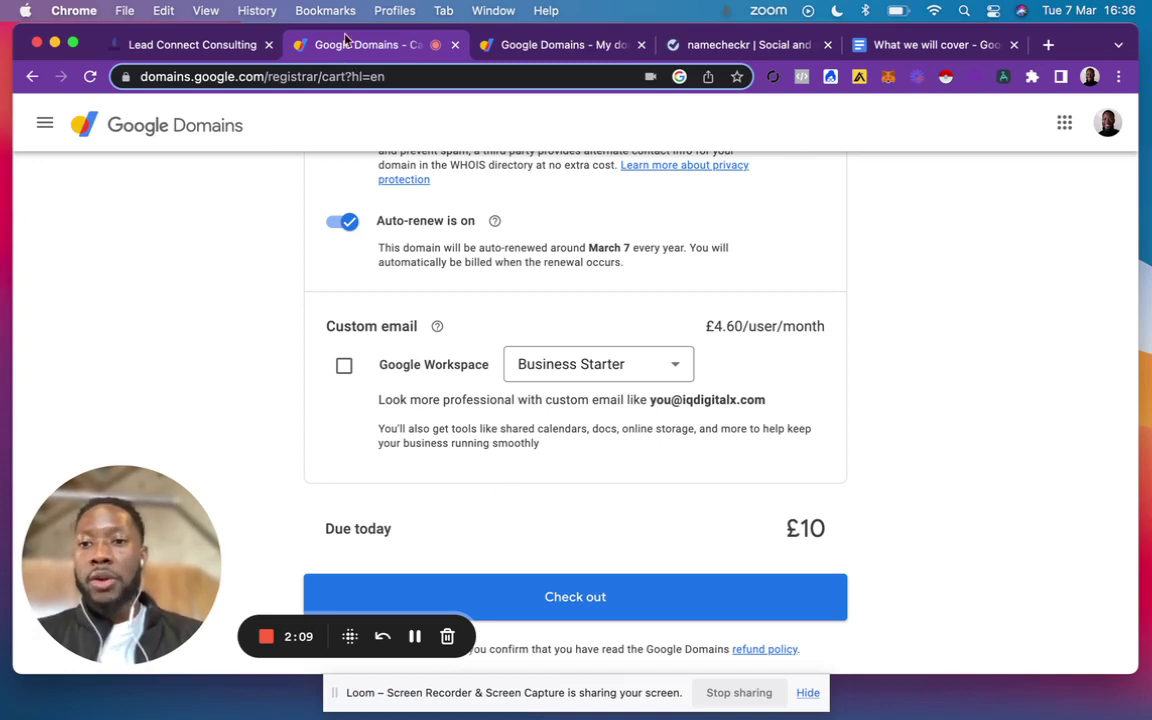
Open the management page of the owned domain iqdigital.uk in Google Domains
{"action": "left_click", "coordinate": [536, 46]}
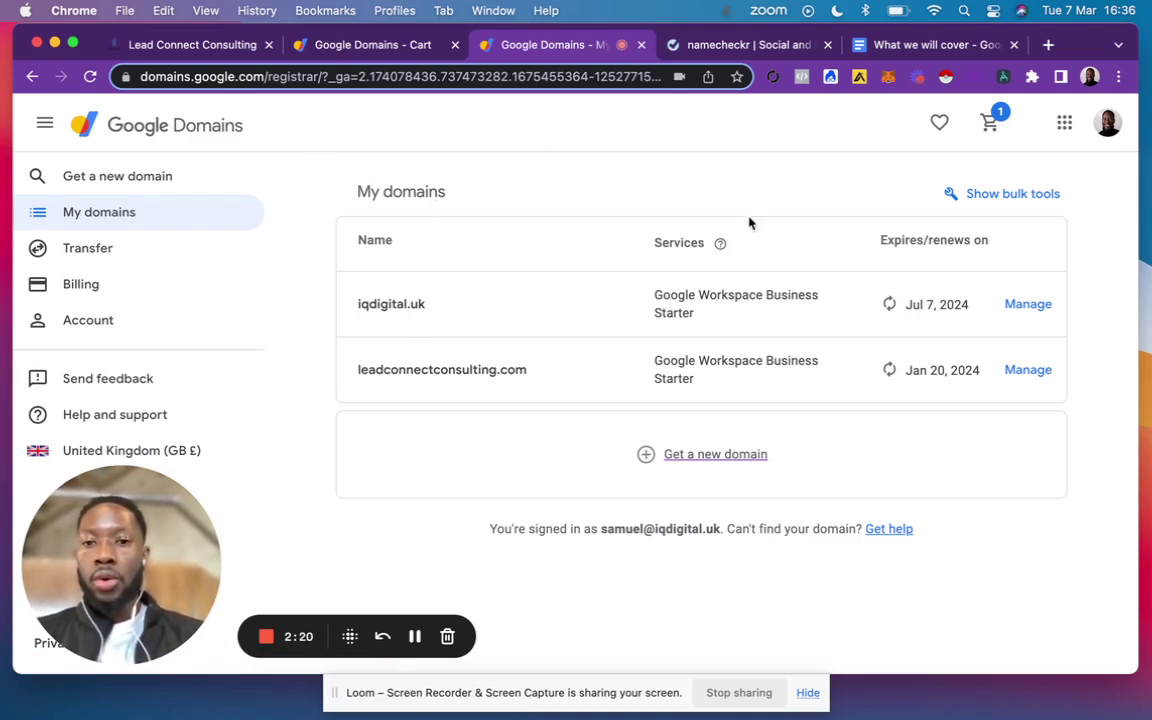
{"action": "left_click", "coordinate": [1027, 309]}
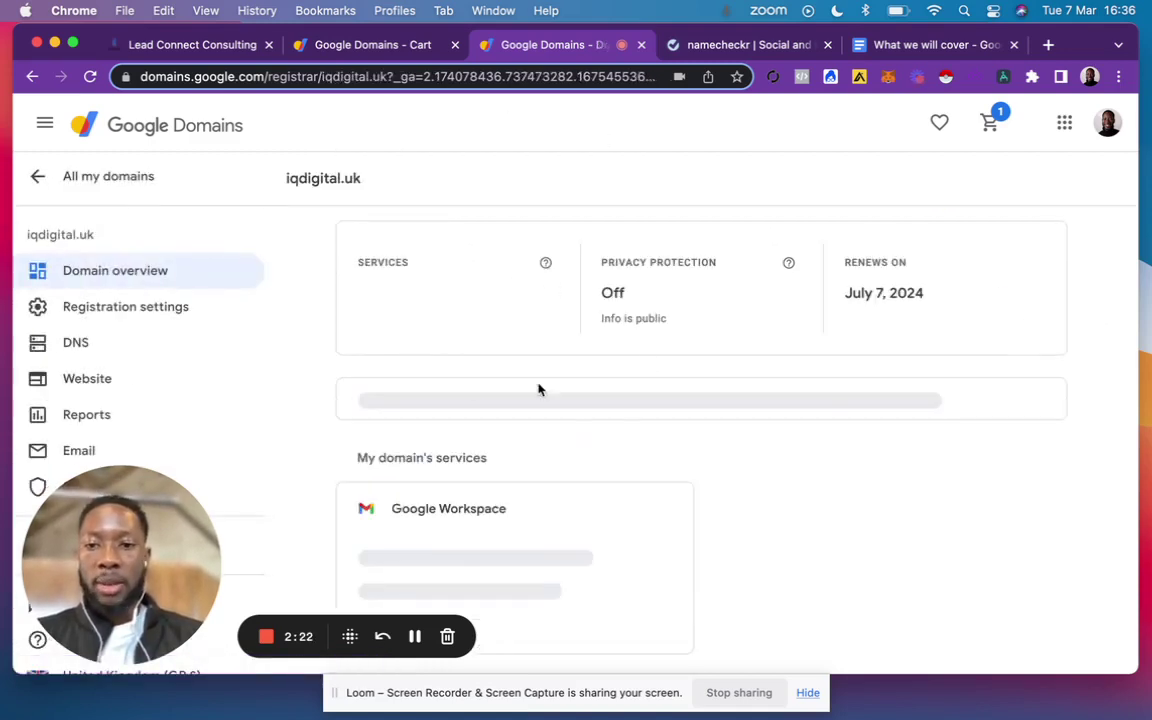
Start adding iqdigital.uk as a new domain in Go High Level and copy the A record IP address 34.68.234.4
{"action": "left_click", "coordinate": [205, 50]}
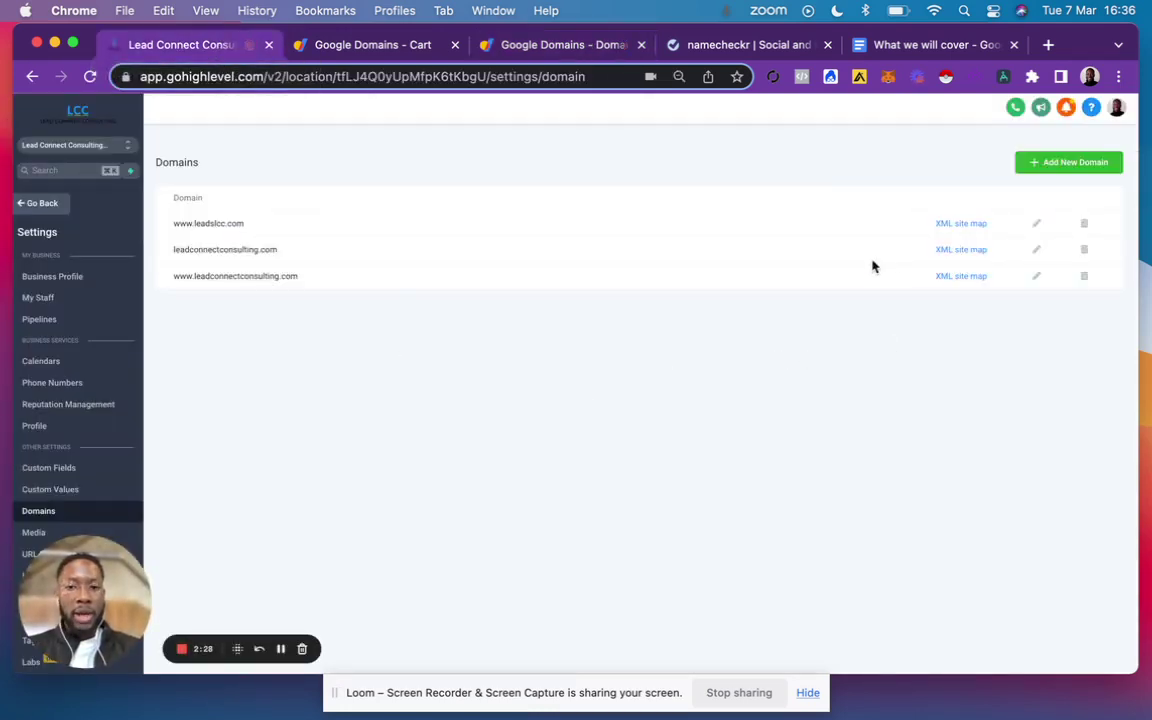
{"action": "left_click", "coordinate": [1072, 165]}
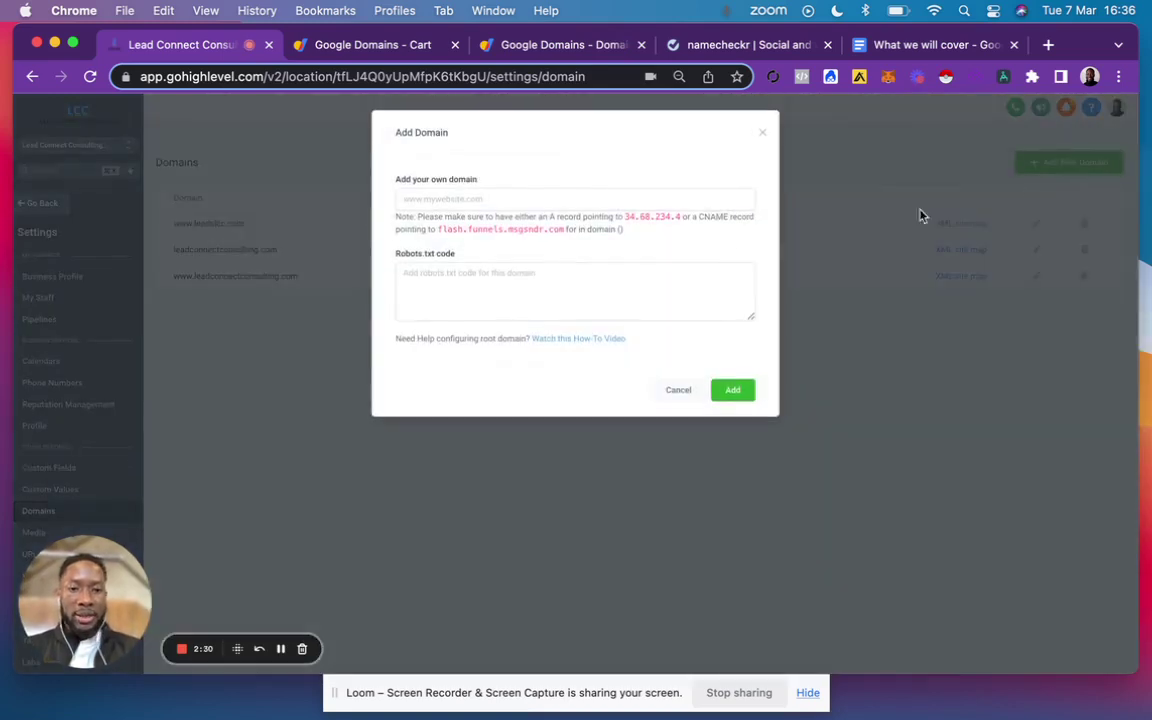
{"action": "left_click", "coordinate": [435, 198]}
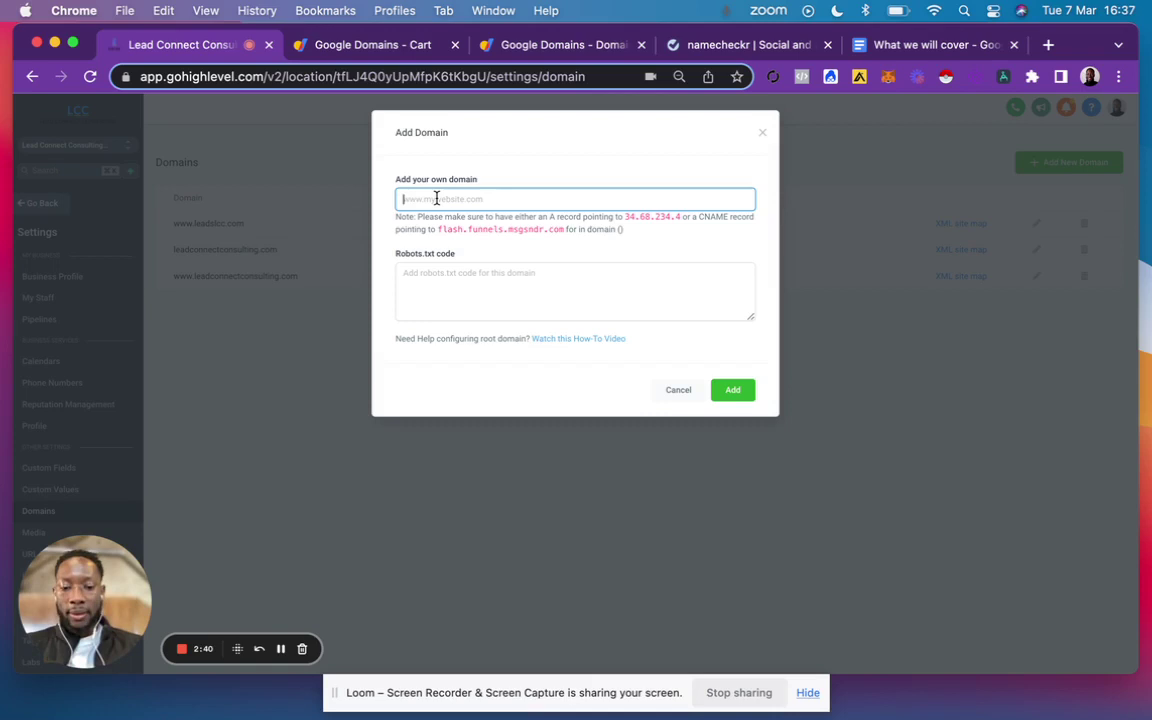
{"action": "type", "text": "i"}
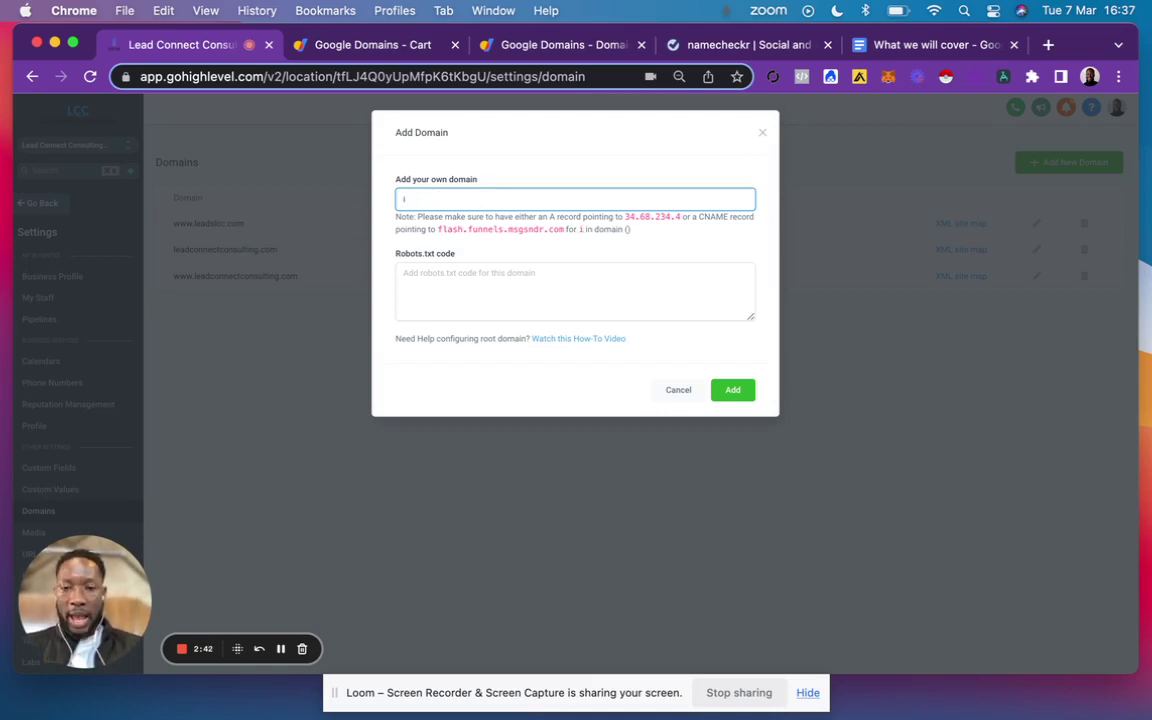
{"action": "type", "text": "qdigit"}
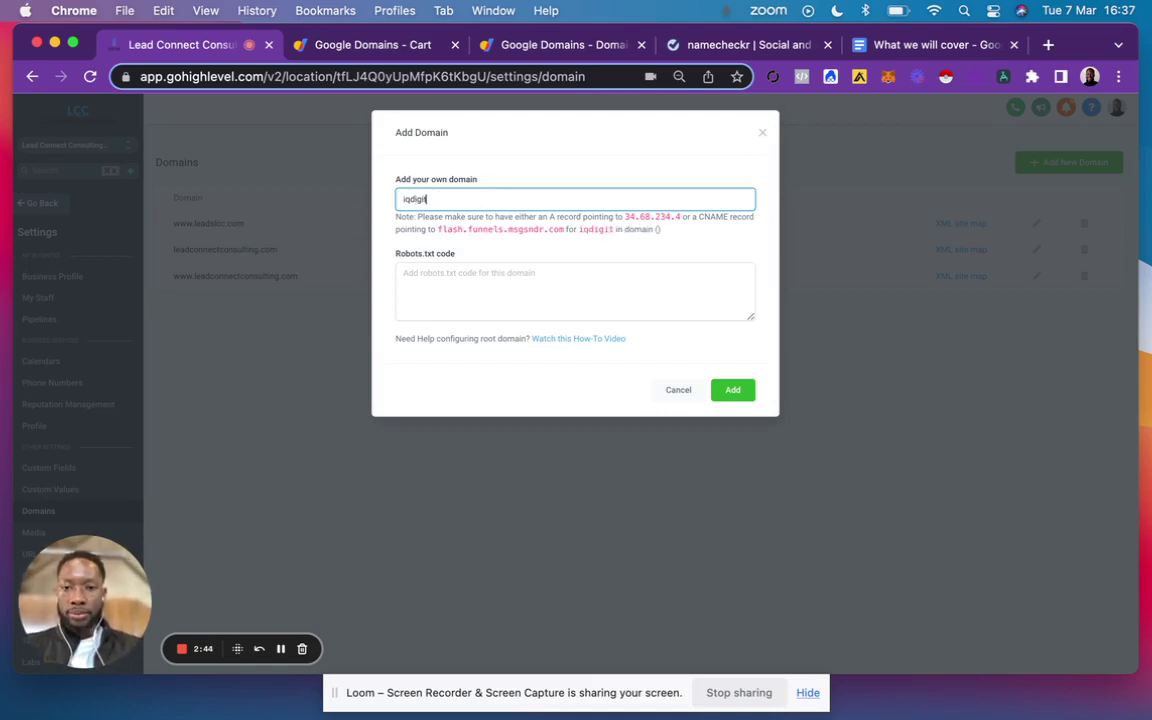
{"action": "type", "text": "al."}
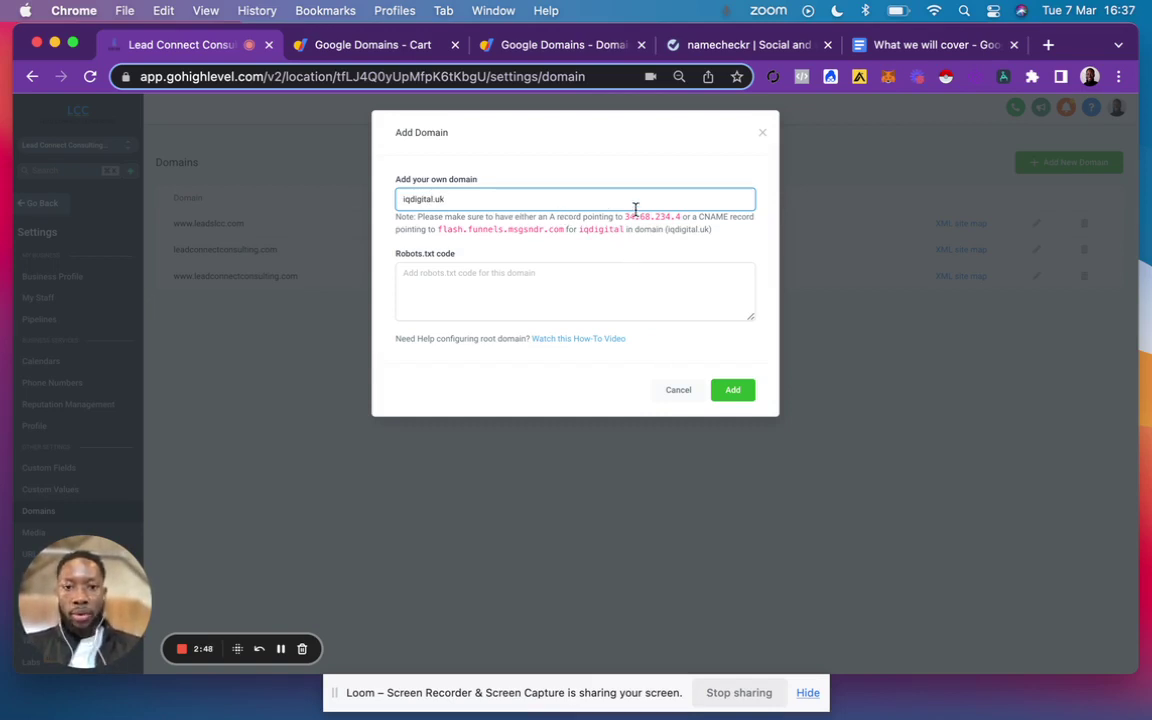
{"action": "type", "text": "uk"}
{"action": "left_click_drag", "start_coordinate": [625, 218], "coordinate": [683, 218]}
{"action": "key", "text": "super+c"}
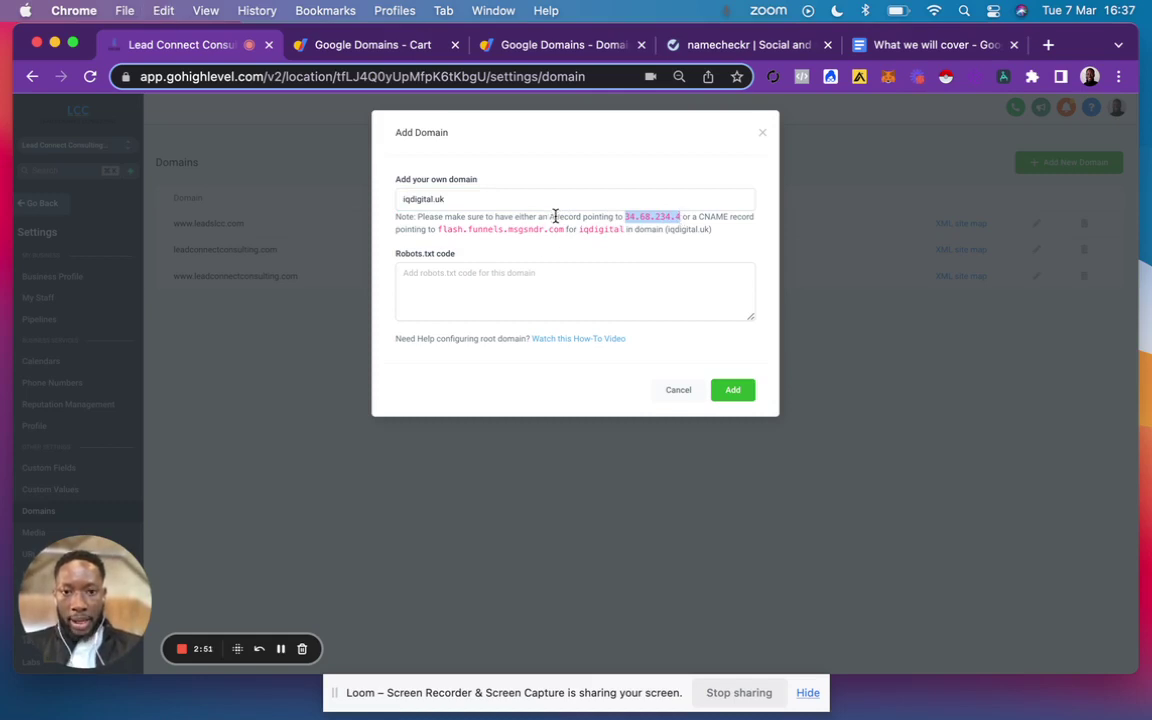
Return to iqdigital.uk in Google Domains and open its custom DNS records for editing
{"action": "left_click", "coordinate": [548, 46]}
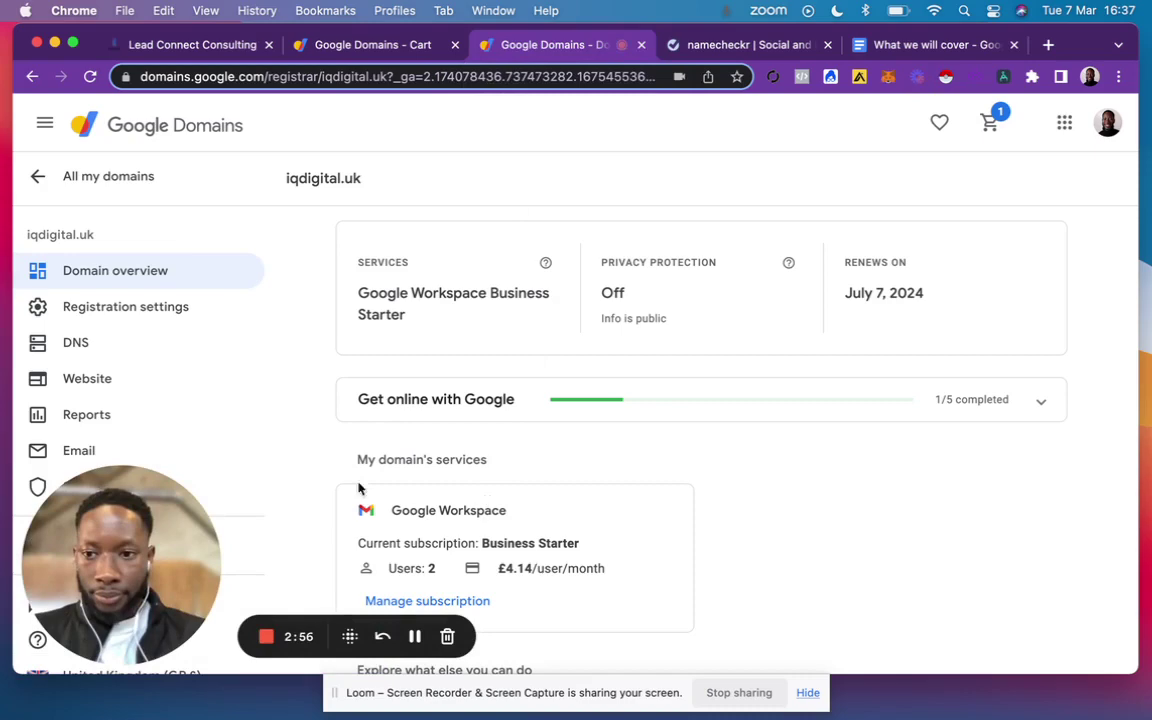
{"action": "left_click", "coordinate": [83, 344]}
{"action": "scroll", "coordinate": [553, 501], "scroll_direction": "down", "scroll_amount": 5}
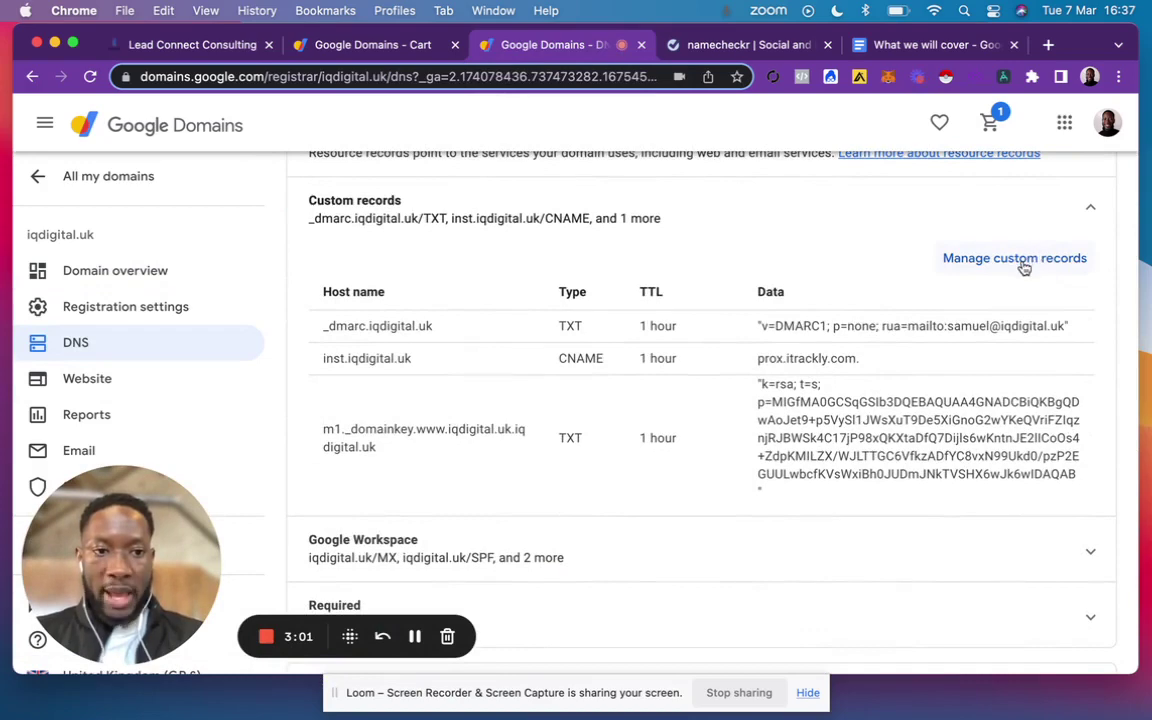
{"action": "left_click", "coordinate": [1023, 266]}
{"action": "scroll", "coordinate": [700, 450], "scroll_direction": "down", "scroll_amount": 5}
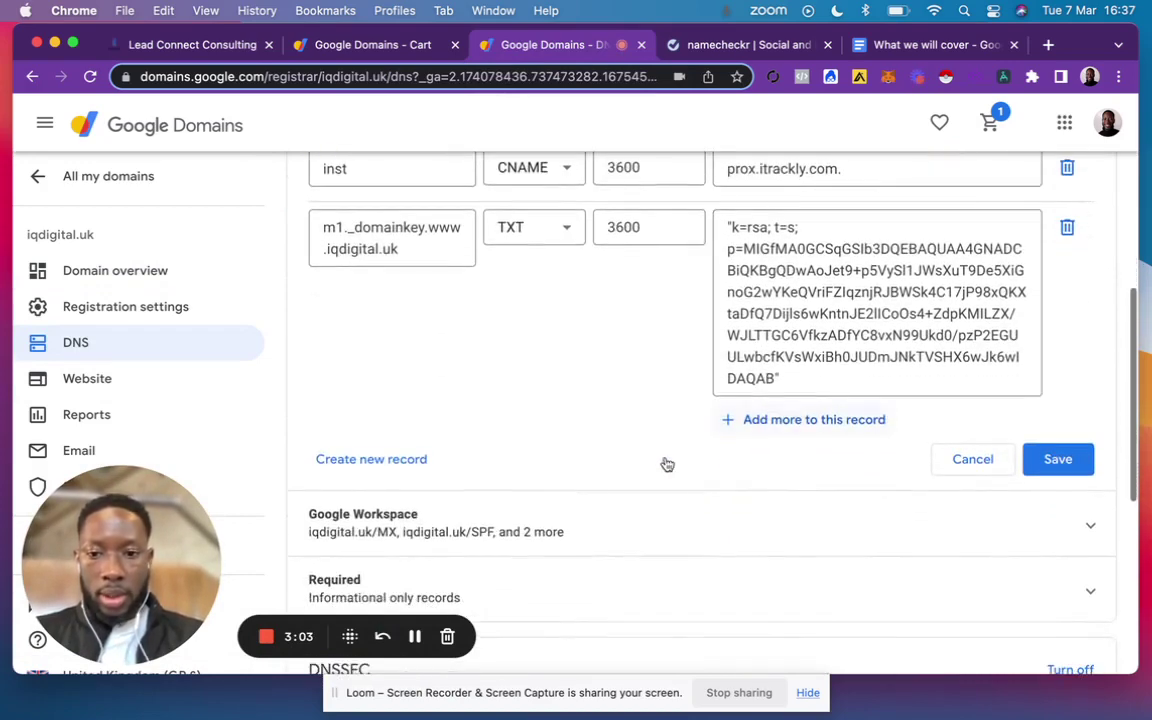
Create and save an A record for iqdigital.uk with a blank host name, TTL 3600 and the IPv4 address 34.68.234.4
{"action": "left_click", "coordinate": [368, 463]}
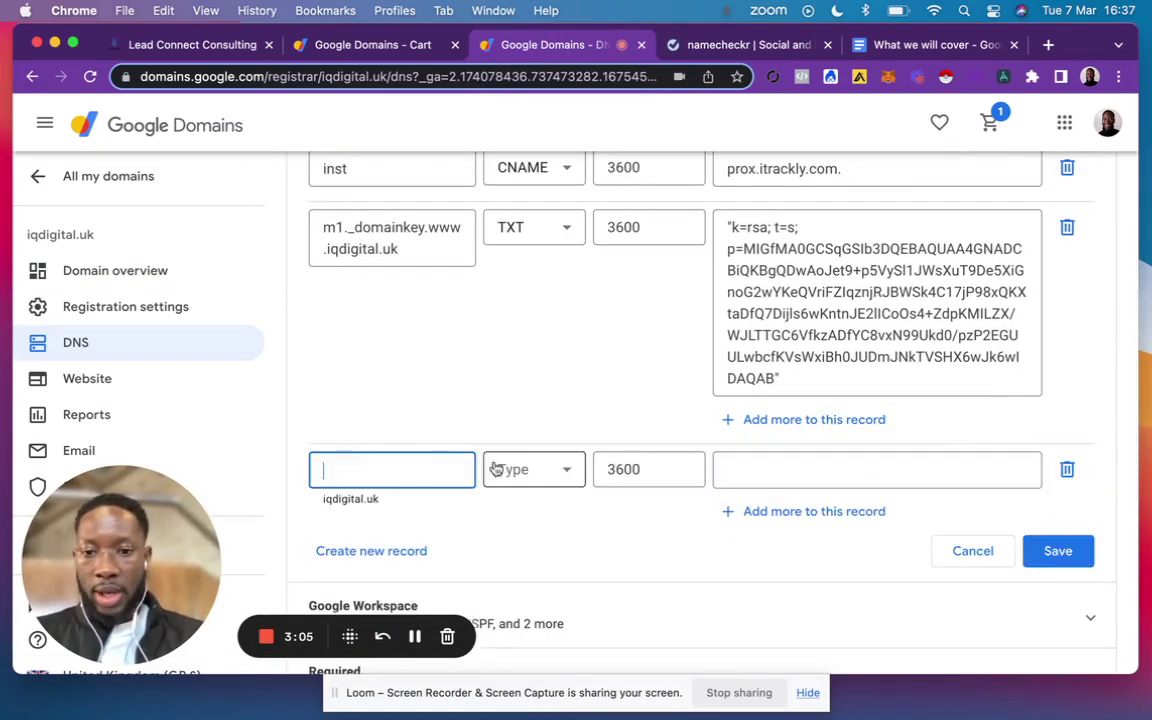
{"action": "left_click", "coordinate": [558, 472]}
{"action": "left_click", "coordinate": [520, 233]}
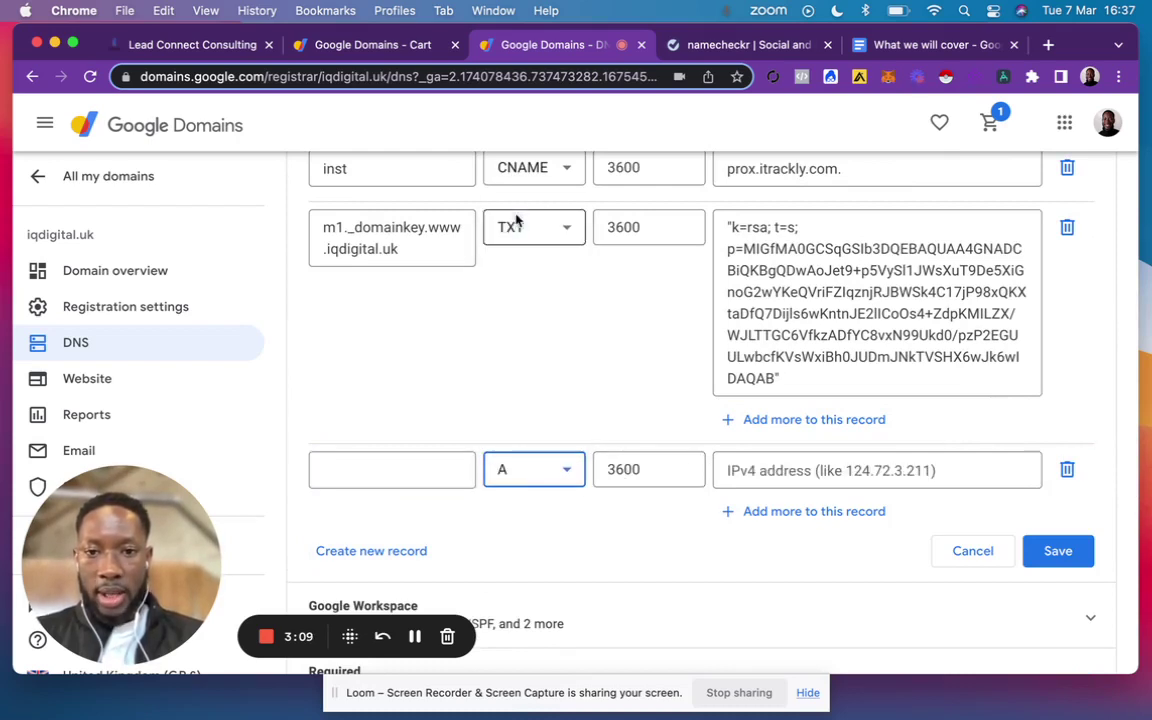
{"action": "left_click", "coordinate": [741, 469]}
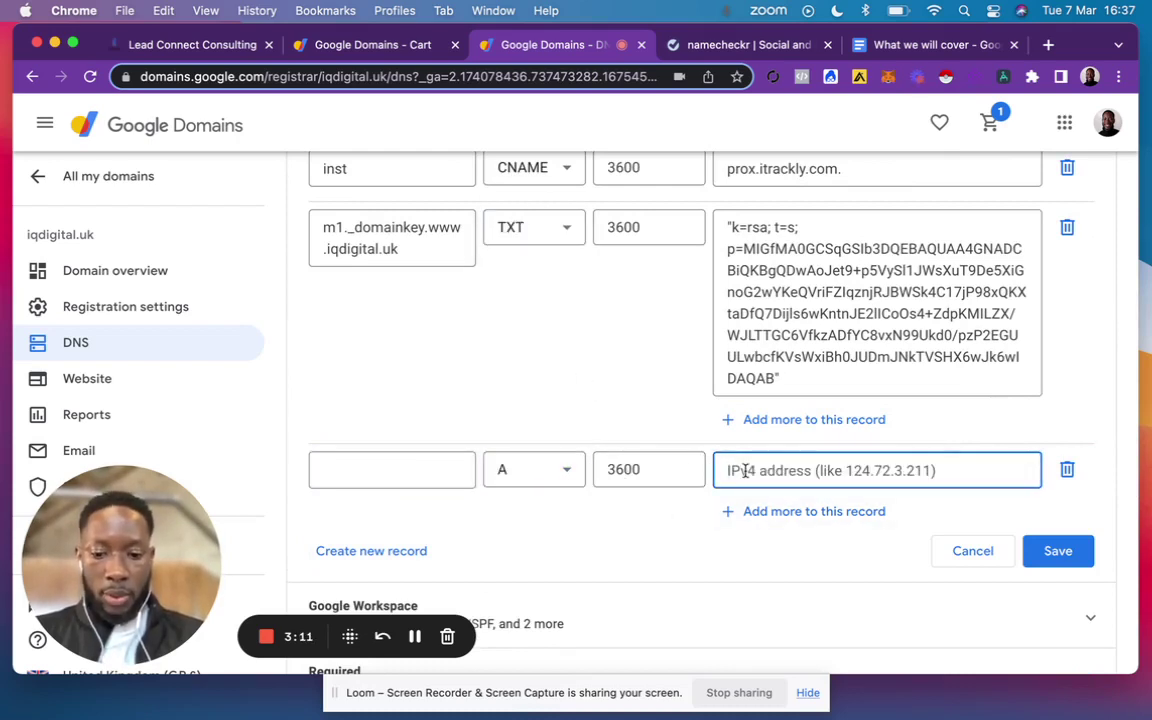
{"action": "key", "text": "super+v"}
{"action": "left_click", "coordinate": [405, 477]}
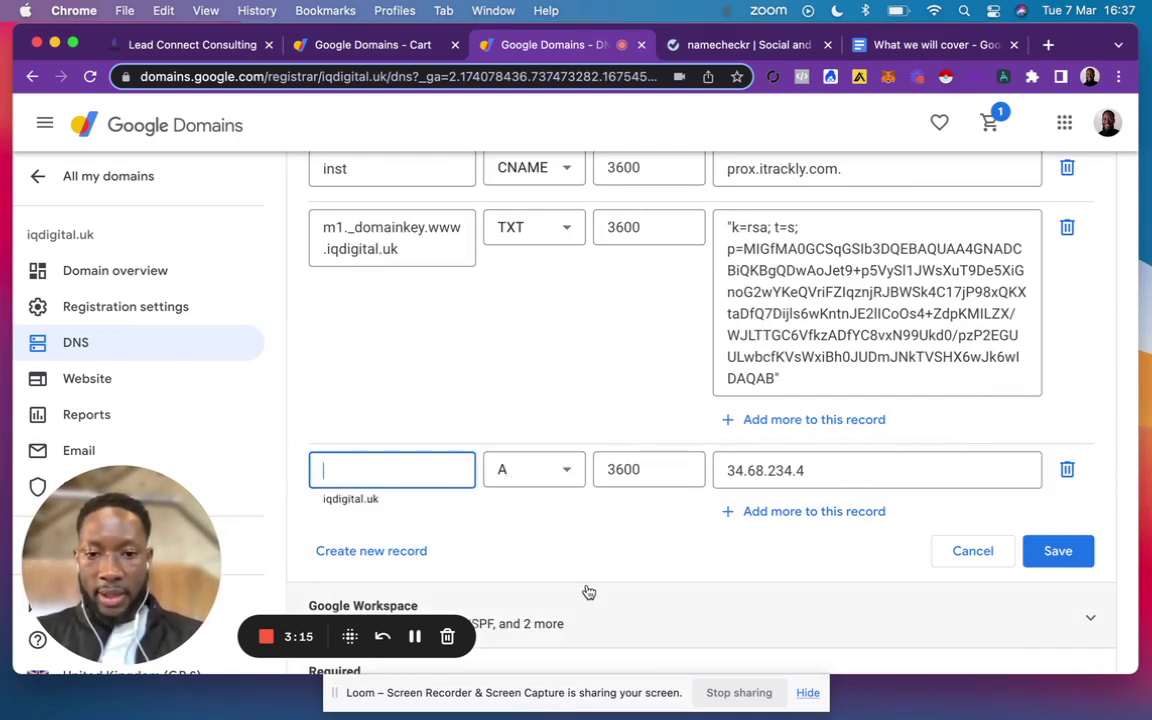
{"action": "left_click", "coordinate": [1056, 548]}
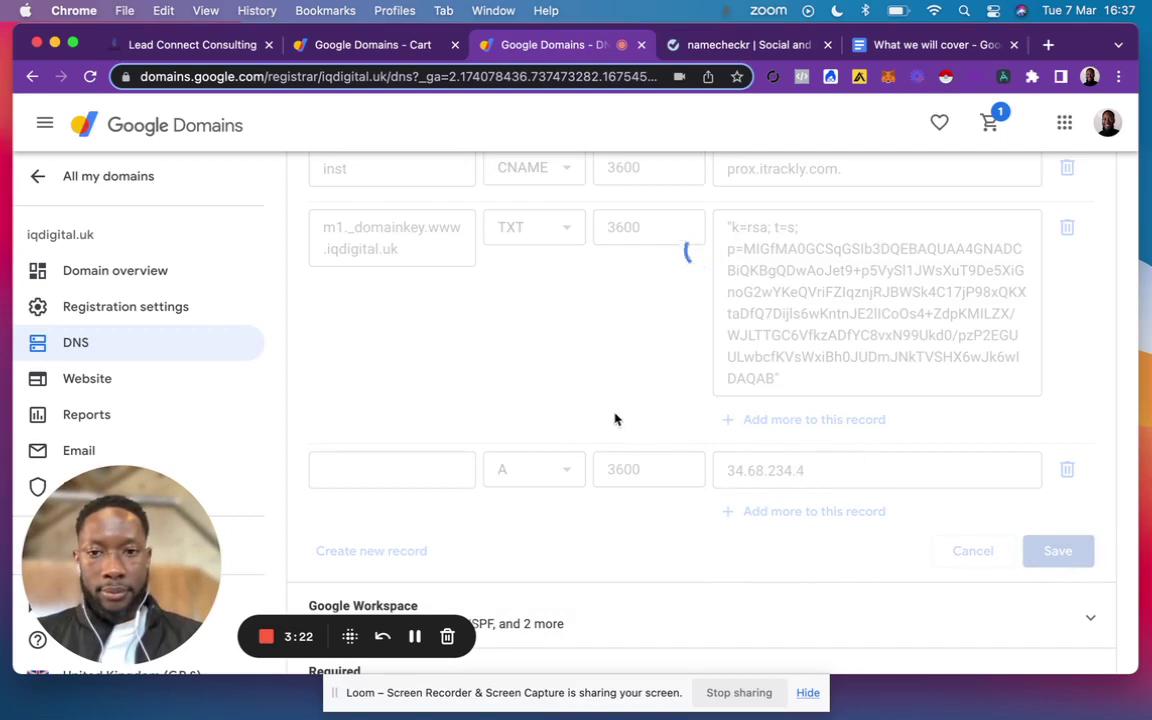
Switch to Go High Level, add iqdigital.uk and link it to the IQ Digital funnel with Book Intro Call as the default step
{"action": "left_click", "coordinate": [200, 46]}
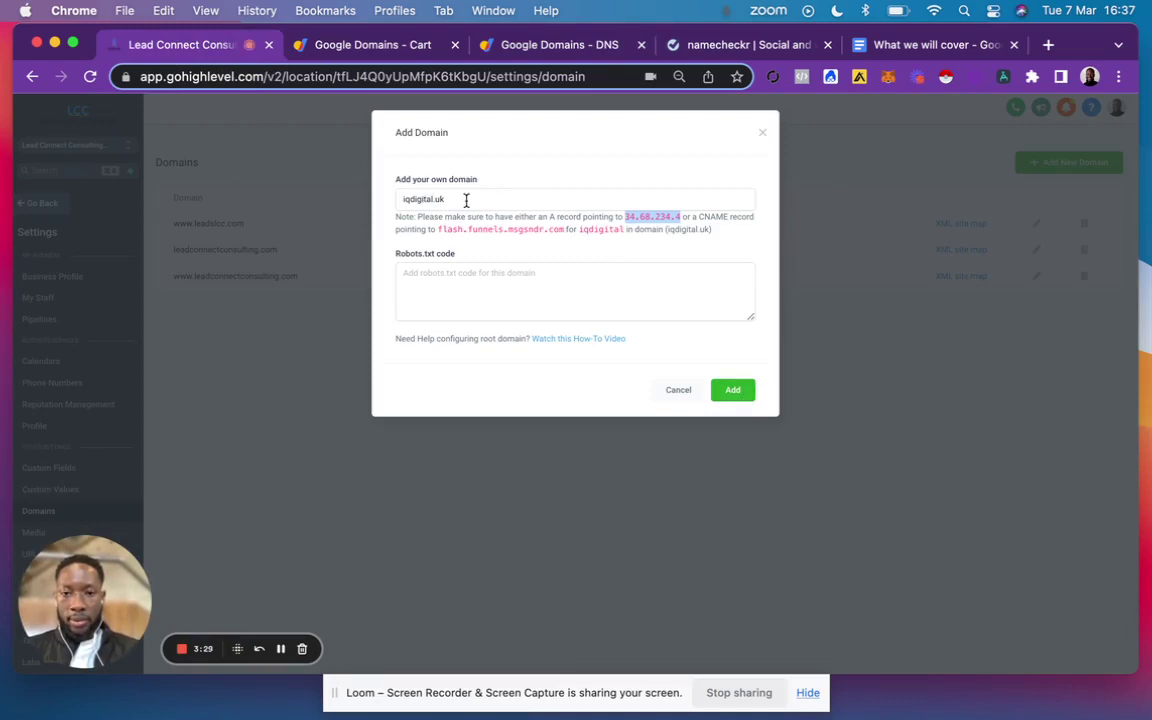
{"action": "left_click", "coordinate": [744, 399]}
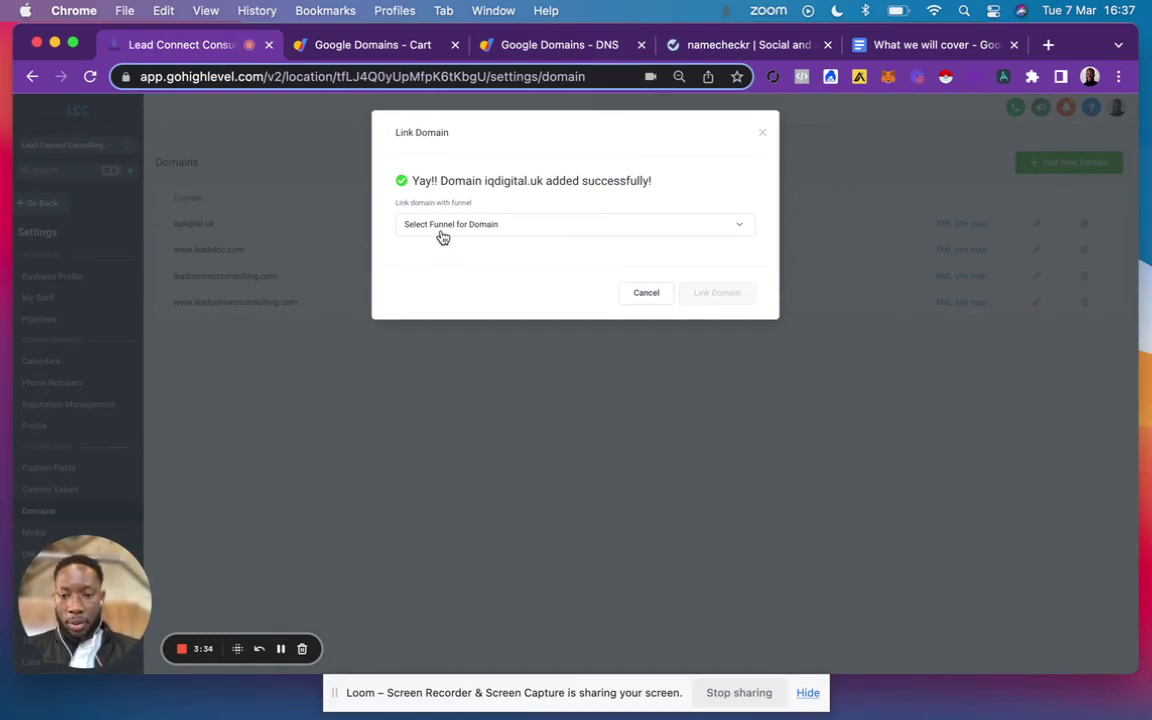
{"action": "left_click", "coordinate": [506, 226]}
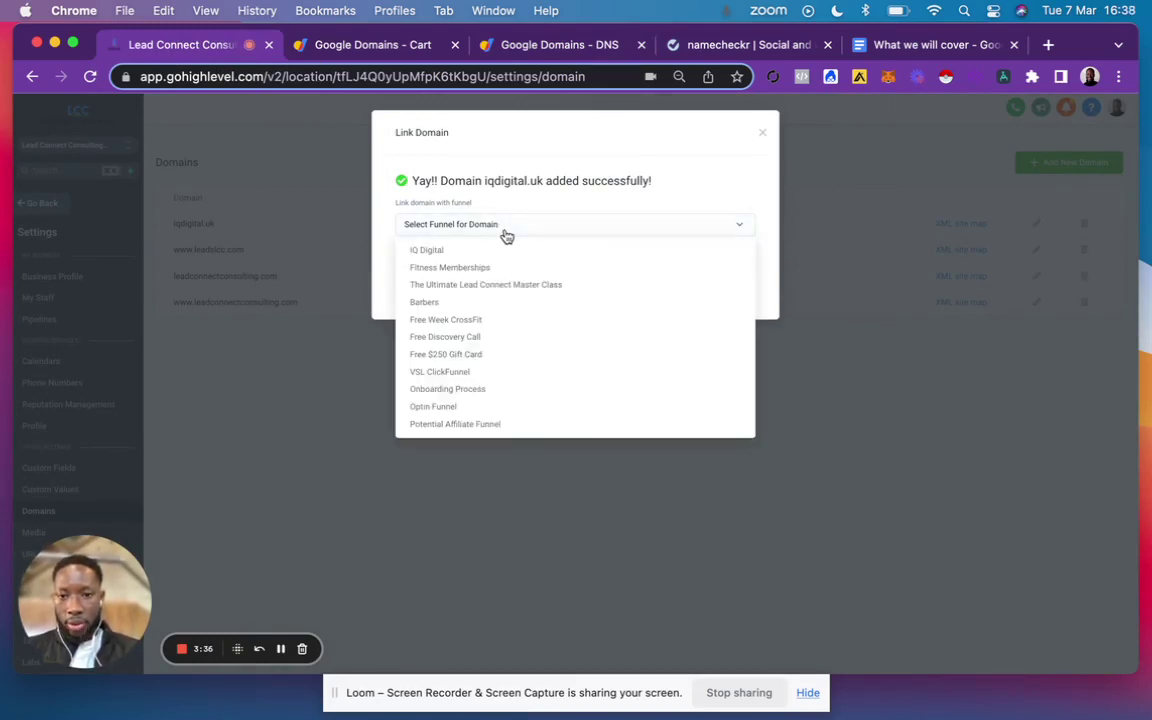
{"action": "left_click", "coordinate": [392, 248]}
{"action": "left_click", "coordinate": [524, 279]}
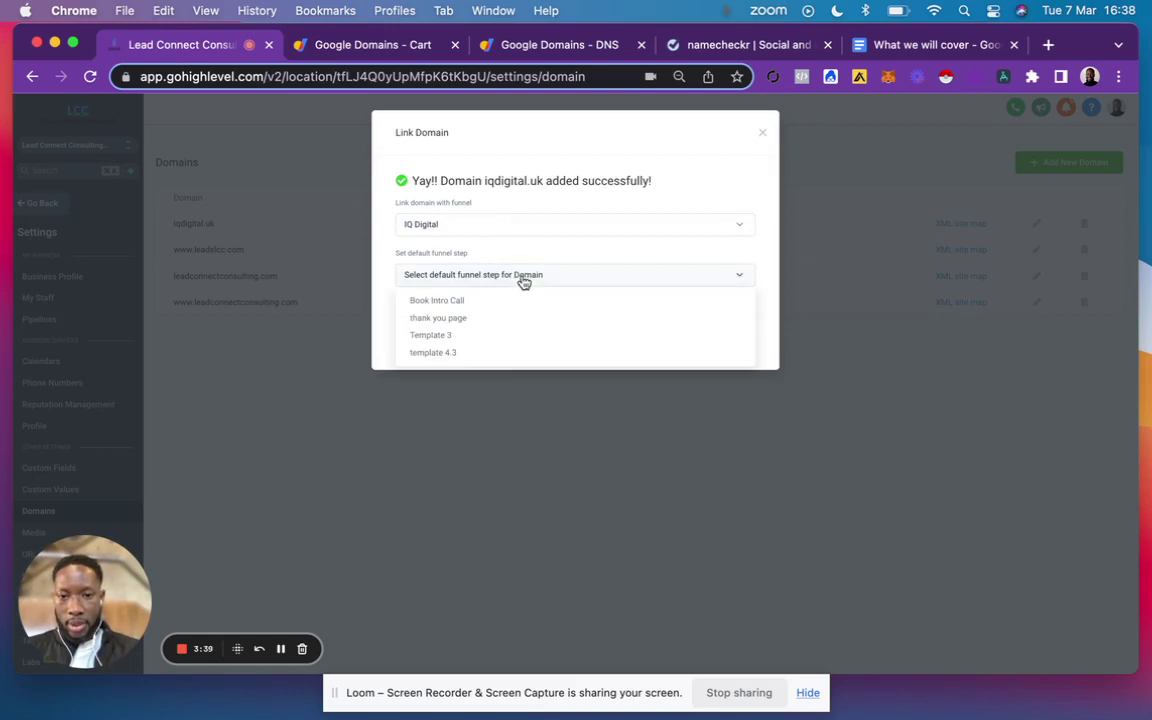
{"action": "left_click", "coordinate": [452, 304]}
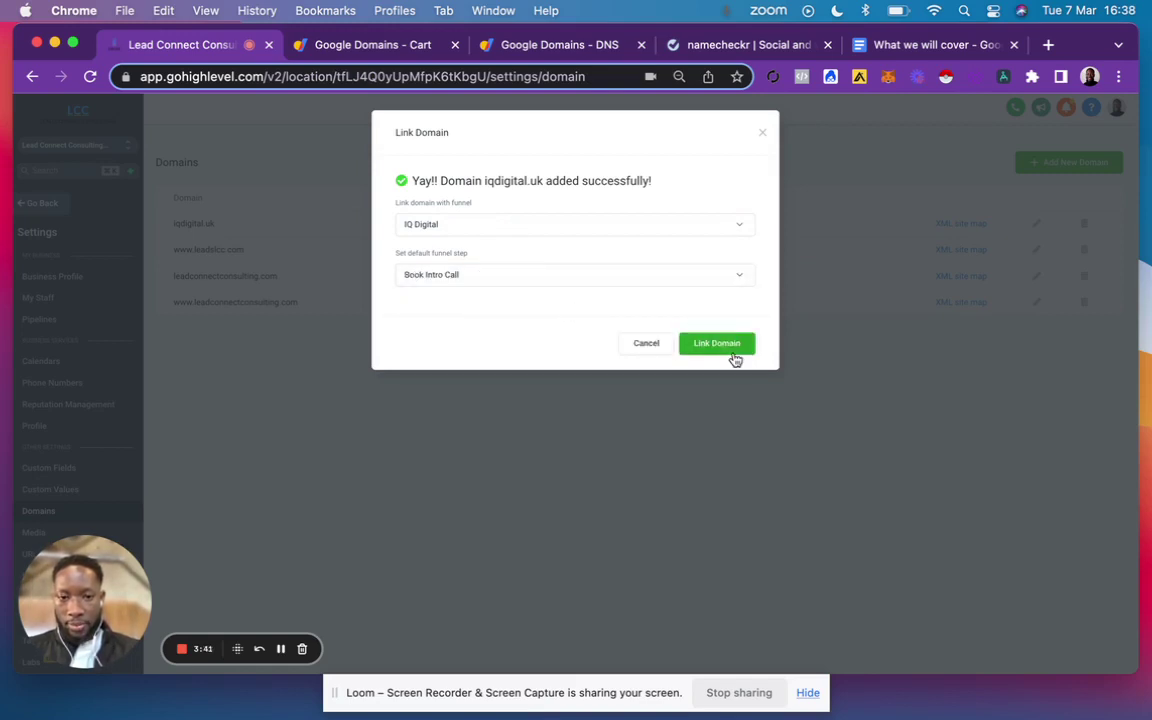
{"action": "left_click", "coordinate": [733, 347]}
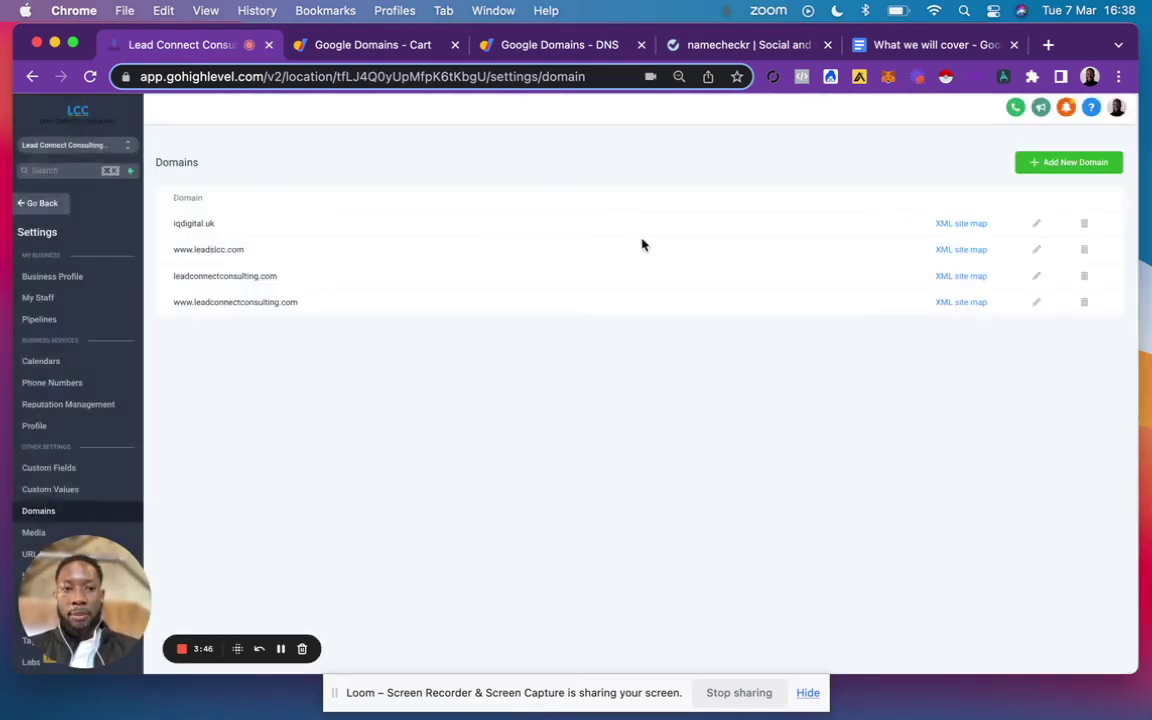
{"action": "left_click", "coordinate": [1067, 168]}
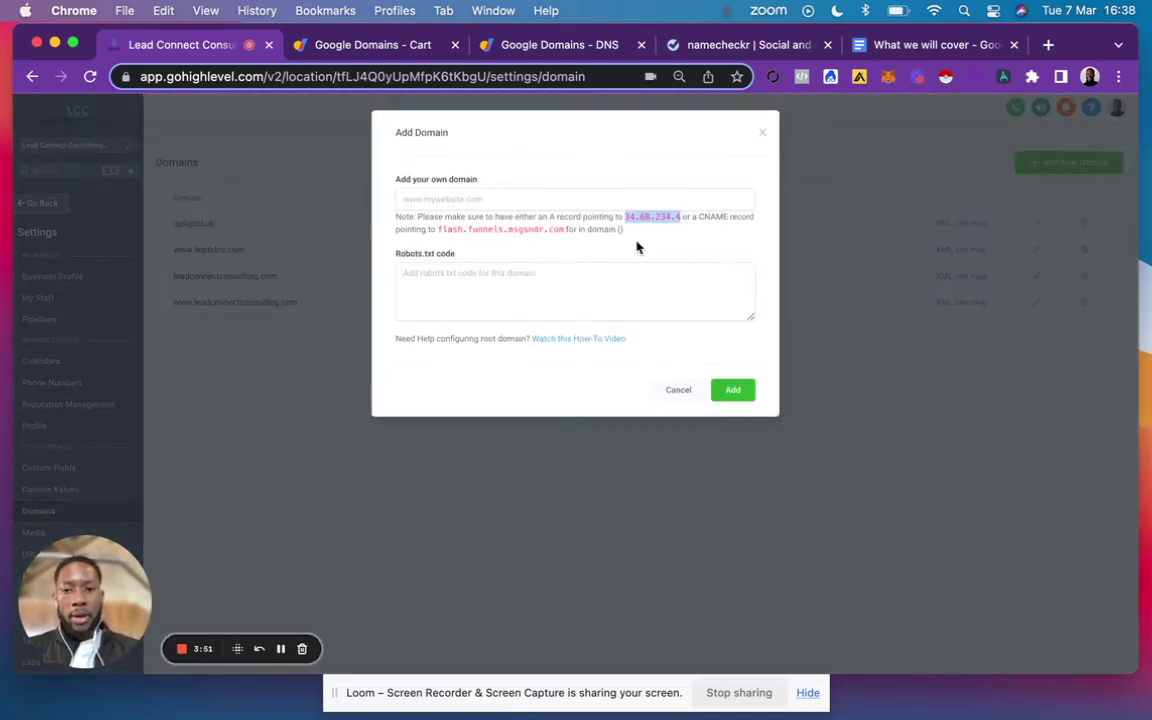
{"action": "left_click", "coordinate": [453, 200]}
{"action": "type", "text": "www.iqdi"}
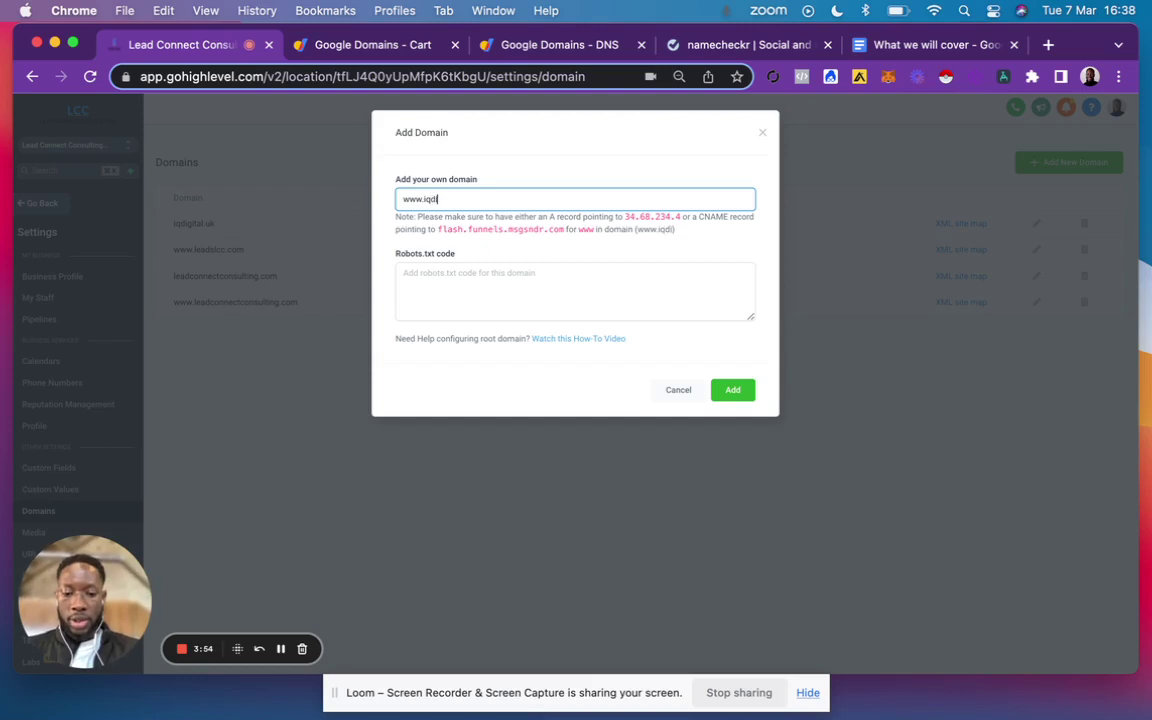
{"action": "type", "text": "gital.uk"}
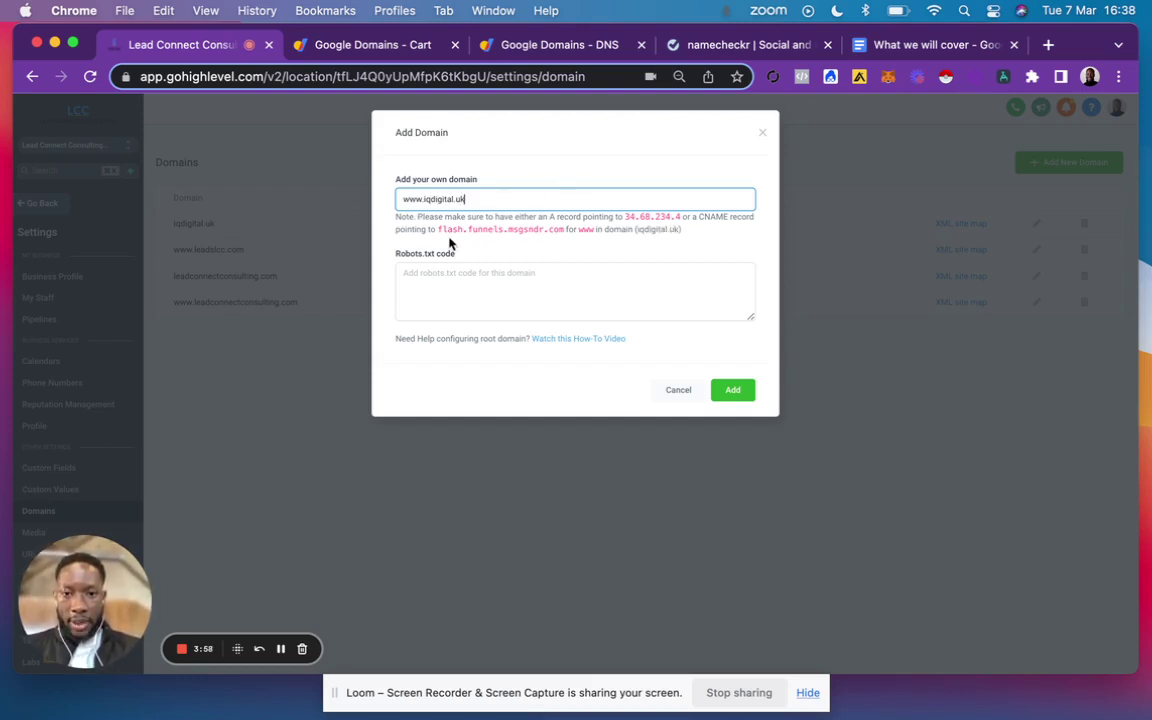
{"action": "left_click_drag", "start_coordinate": [437, 229], "coordinate": [563, 230]}
{"action": "key", "text": "super+c"}
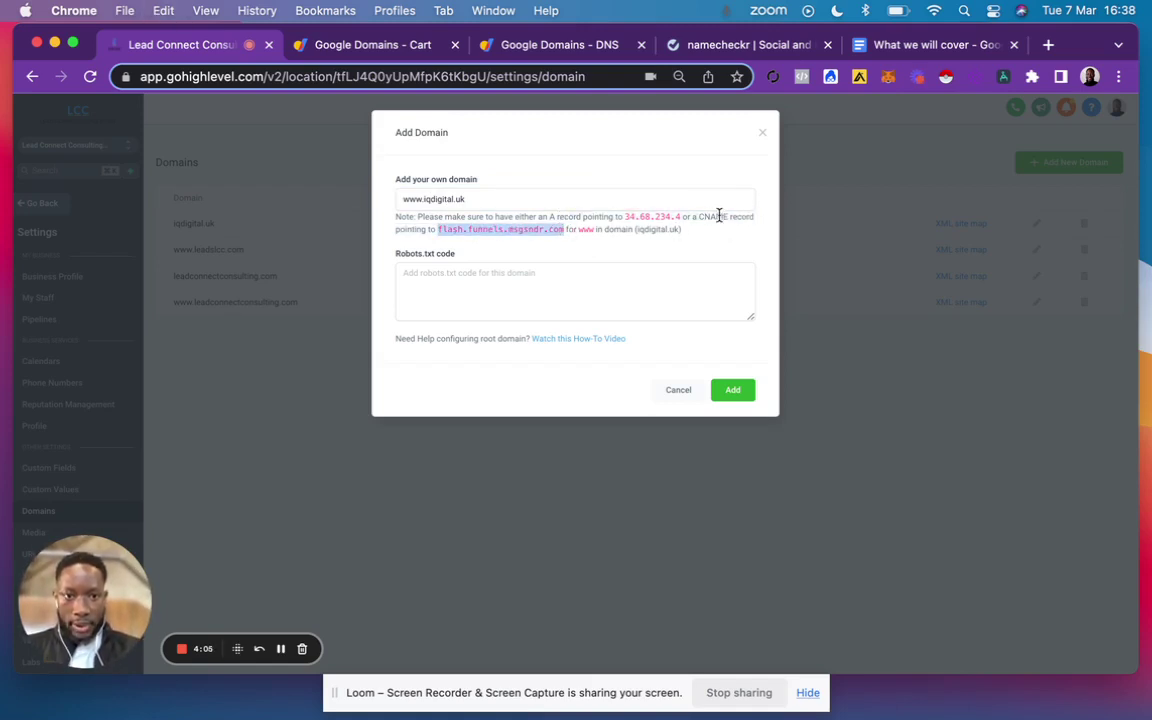
Switch to the DNS settings of iqdigital.uk in Google Domains and open the custom records for editing
{"action": "left_click", "coordinate": [559, 46]}
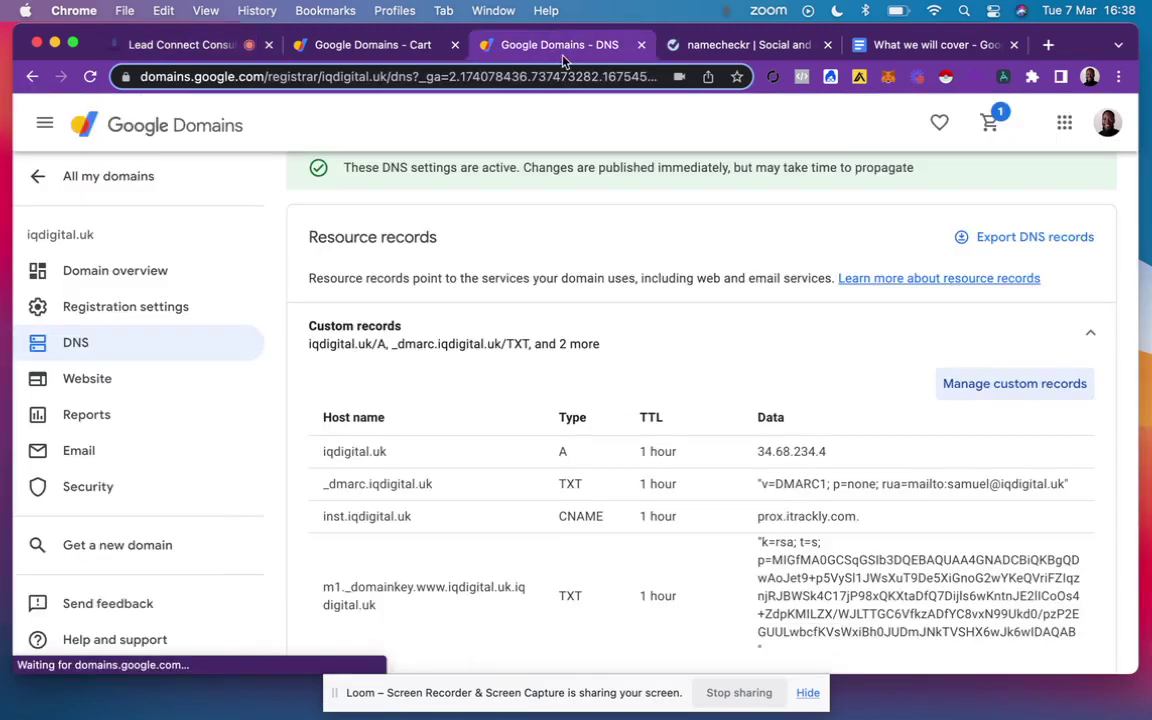
{"action": "scroll", "coordinate": [738, 420], "scroll_direction": "down", "scroll_amount": 5}
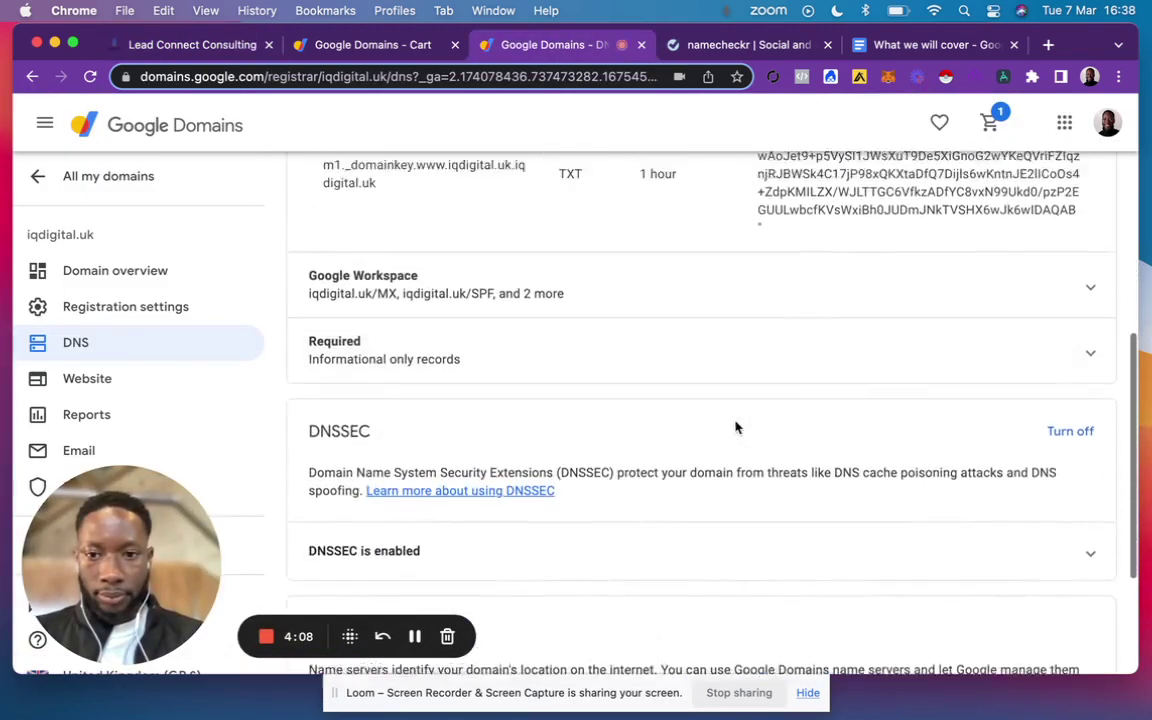
{"action": "scroll", "coordinate": [738, 445], "scroll_direction": "up", "scroll_amount": 5}
{"action": "left_click", "coordinate": [1032, 369]}
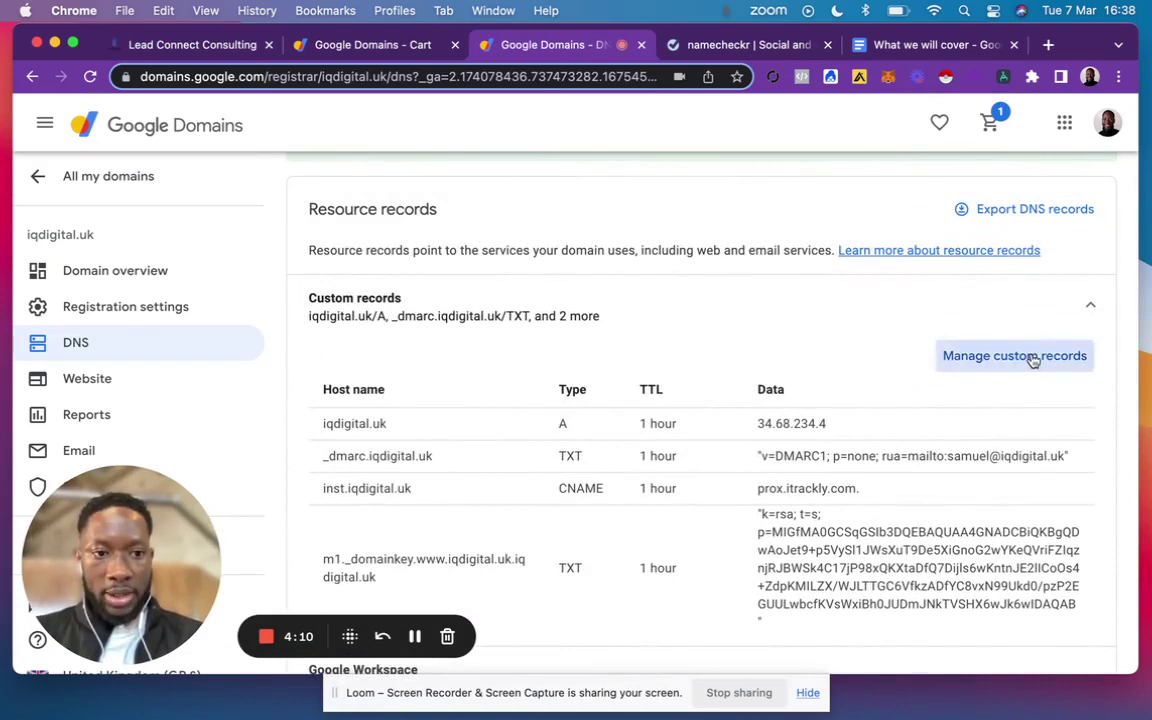
{"action": "scroll", "coordinate": [813, 436], "scroll_direction": "down", "scroll_amount": 5}
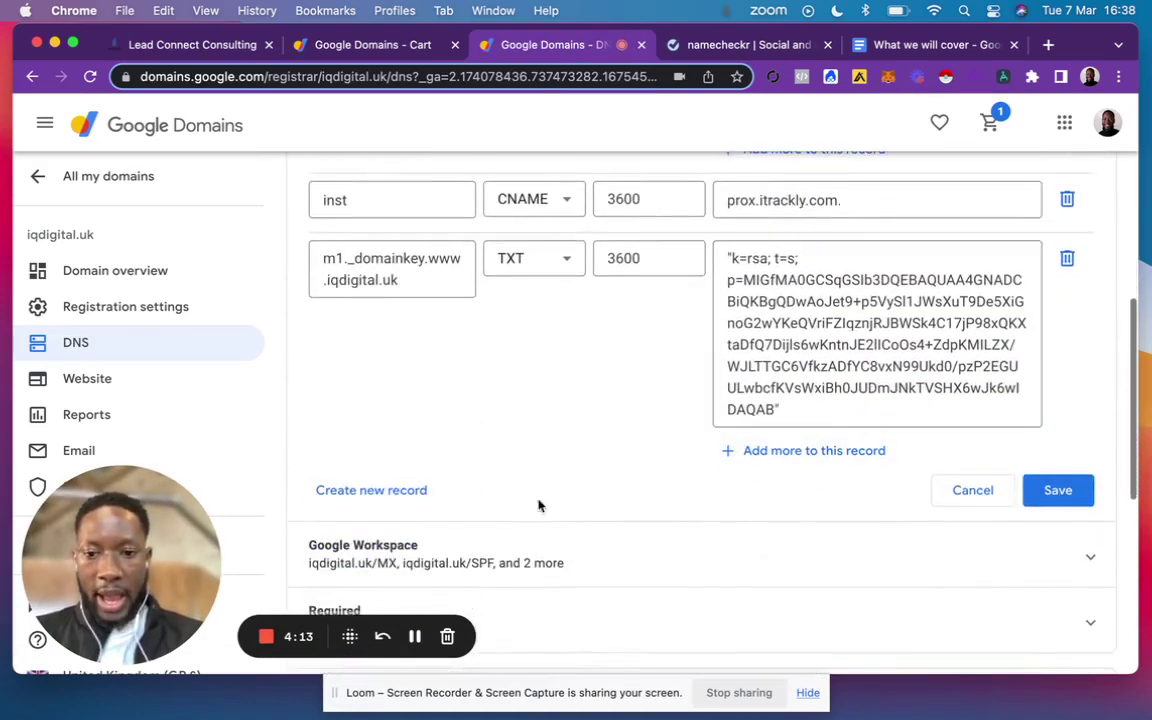
Create and save a CNAME record with host name www, TTL 3600 and the target flash.funnels.msgsndr.com
{"action": "left_click", "coordinate": [357, 492]}
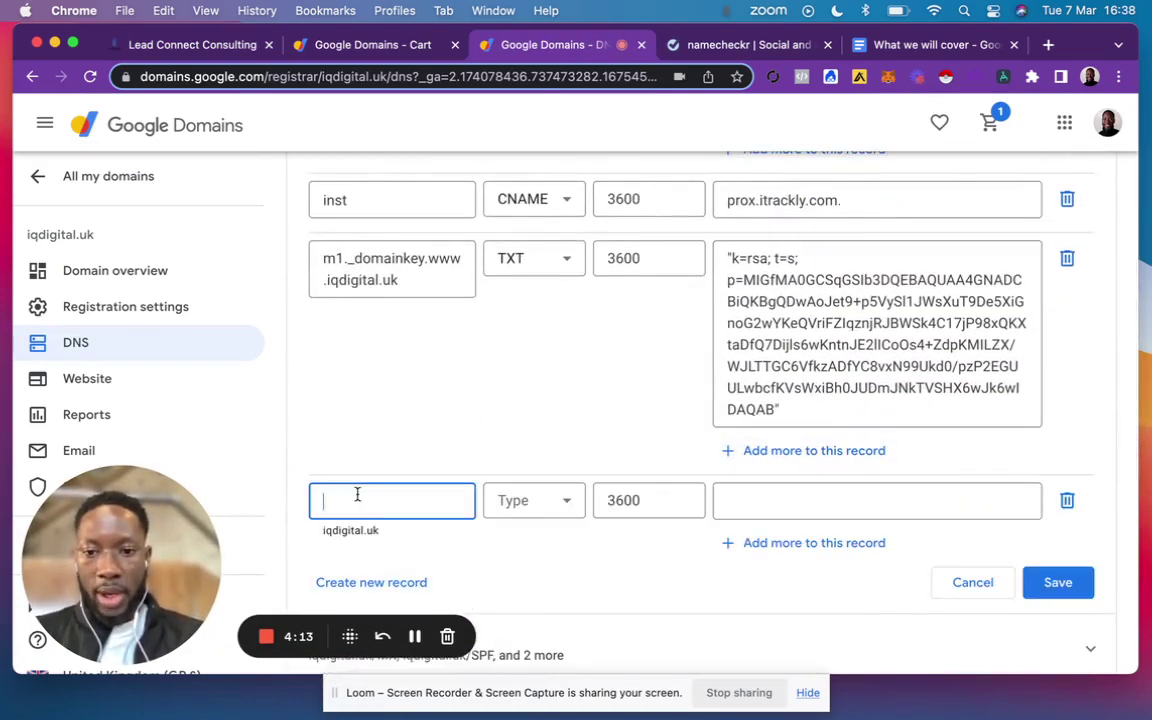
{"action": "left_click", "coordinate": [550, 510]}
{"action": "left_click", "coordinate": [540, 391]}
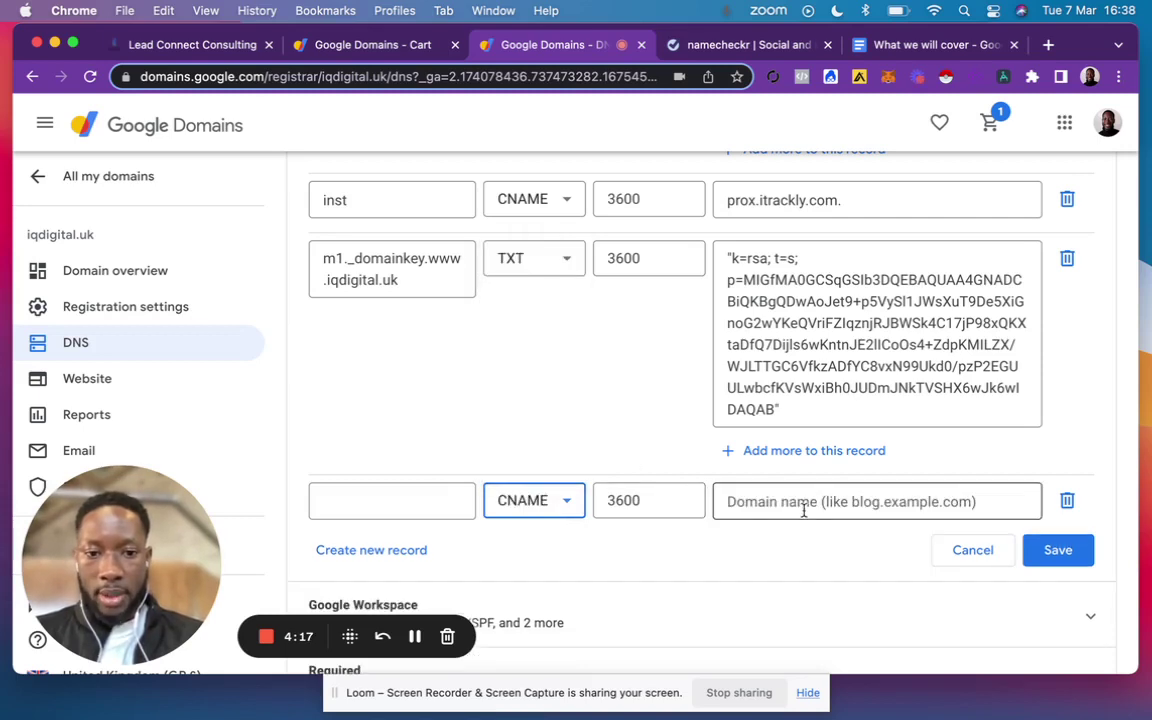
{"action": "left_click", "coordinate": [763, 501]}
{"action": "key", "text": "super+v"}
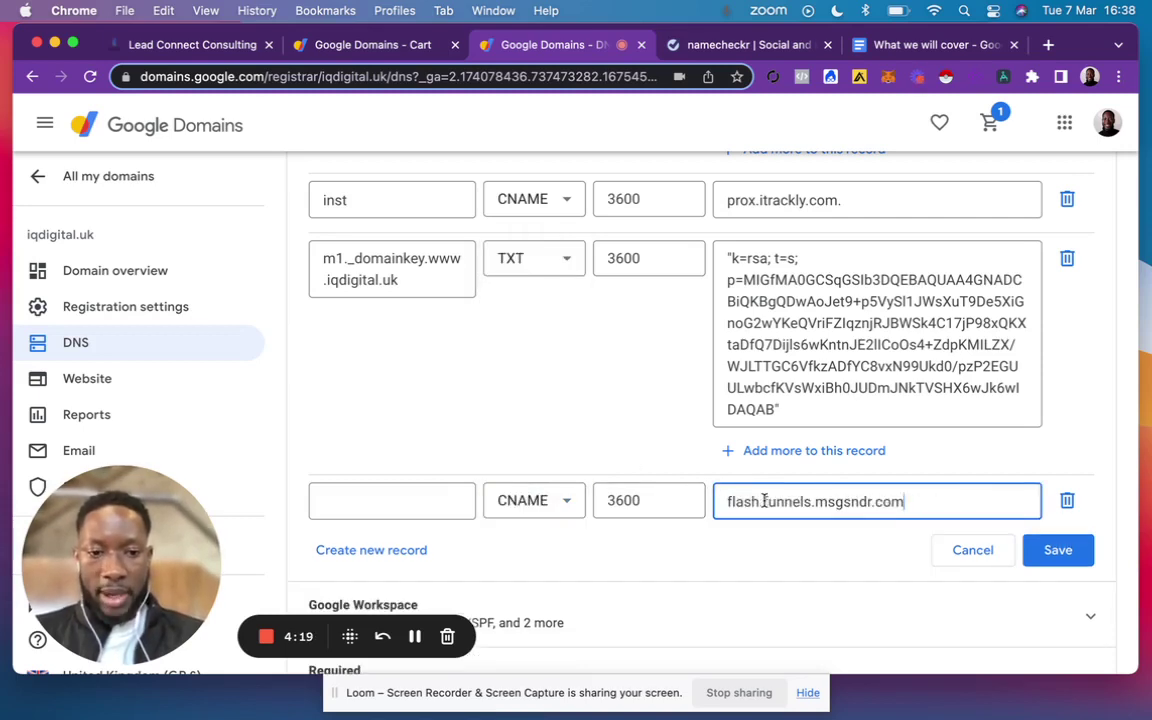
{"action": "left_click", "coordinate": [367, 504]}
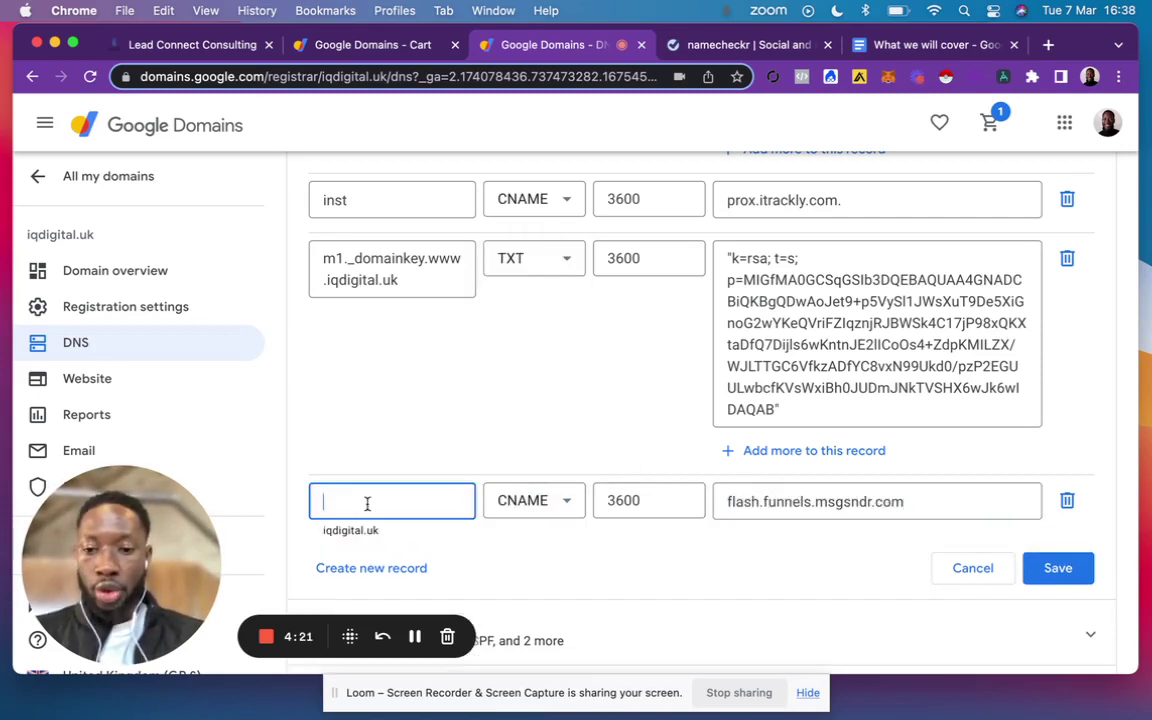
{"action": "type", "text": "www"}
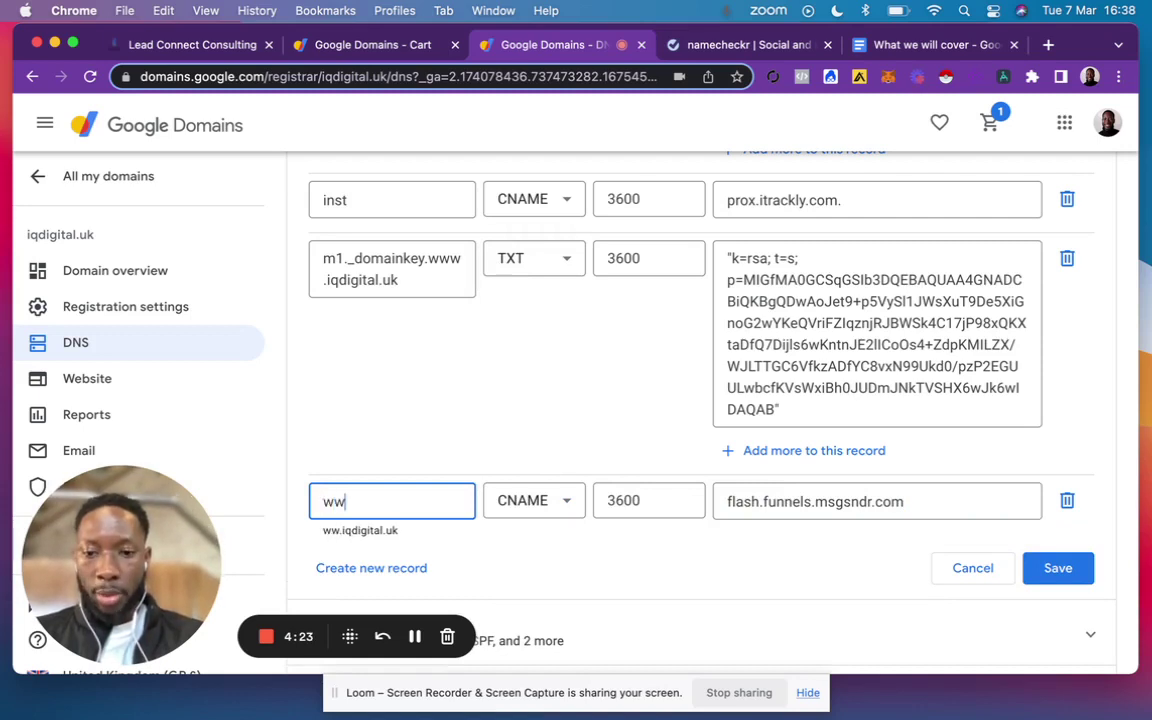
{"action": "left_click", "coordinate": [1073, 570]}
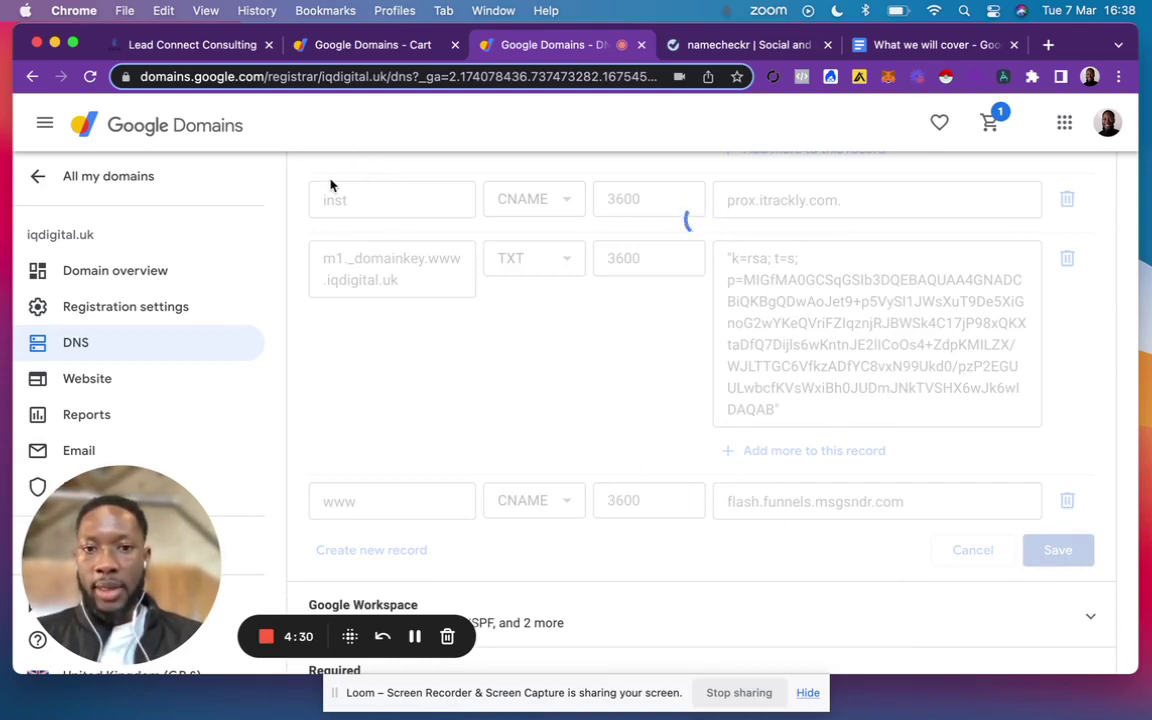
{"action": "left_click", "coordinate": [200, 48]}
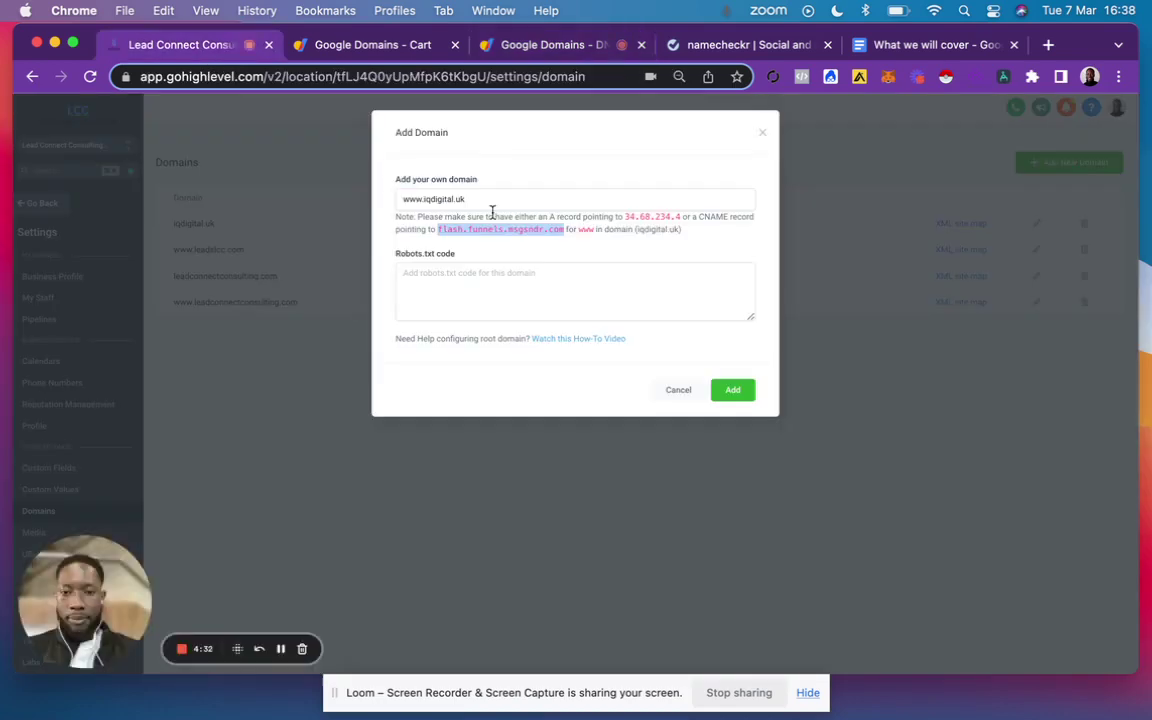
{"action": "left_click", "coordinate": [741, 393]}
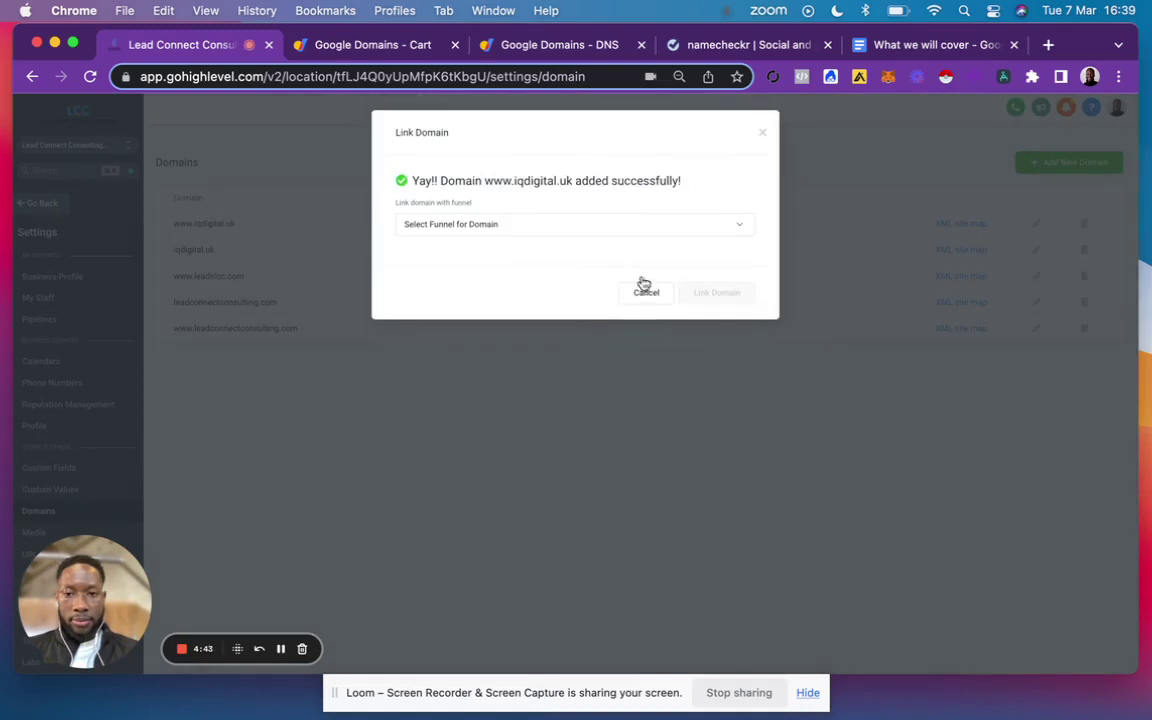
{"action": "left_click", "coordinate": [473, 226]}
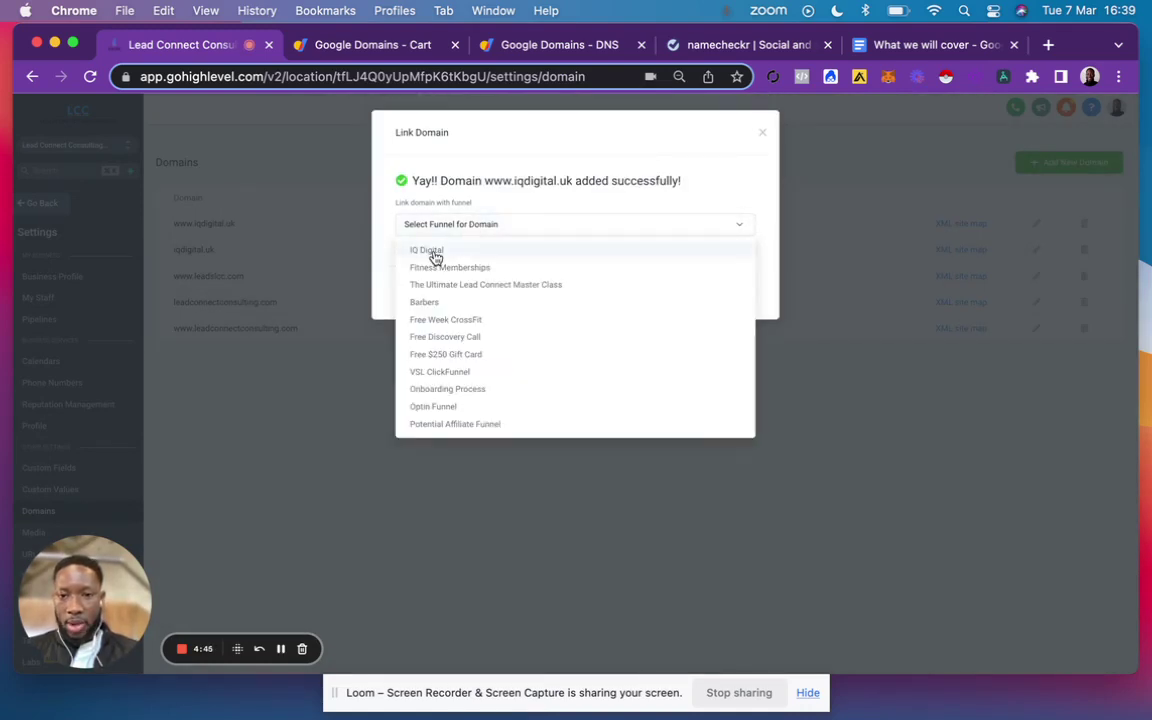
{"action": "left_click", "coordinate": [434, 252]}
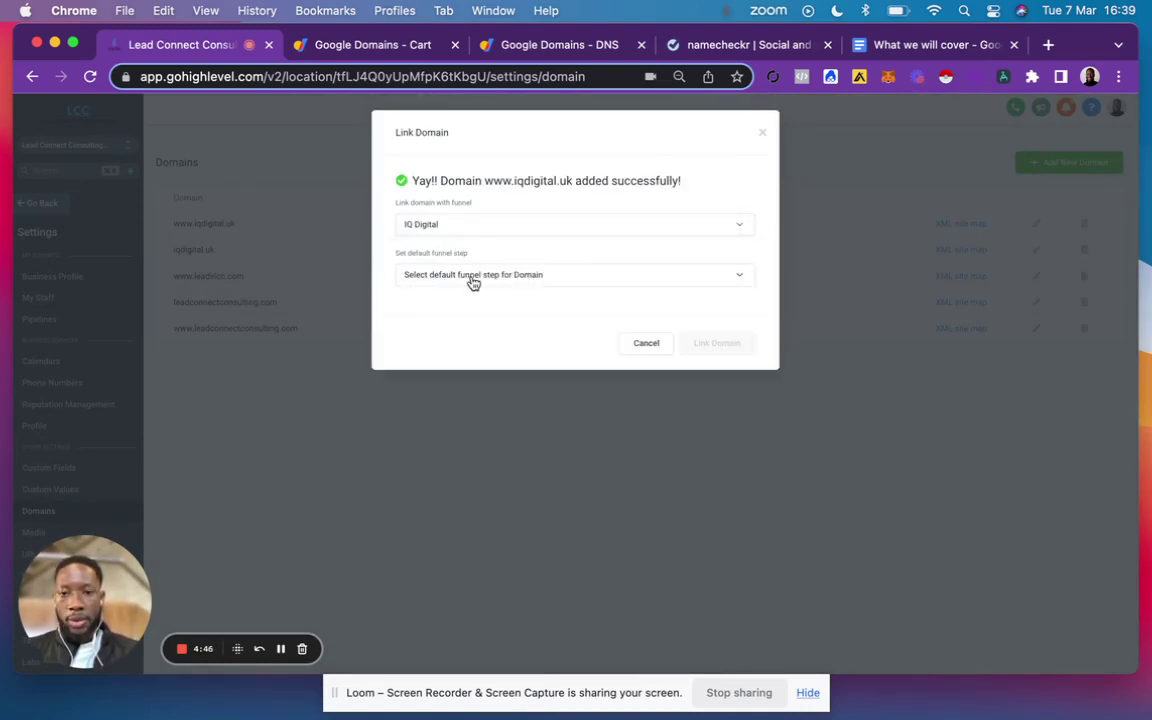
{"action": "left_click", "coordinate": [473, 280]}
{"action": "left_click", "coordinate": [440, 302]}
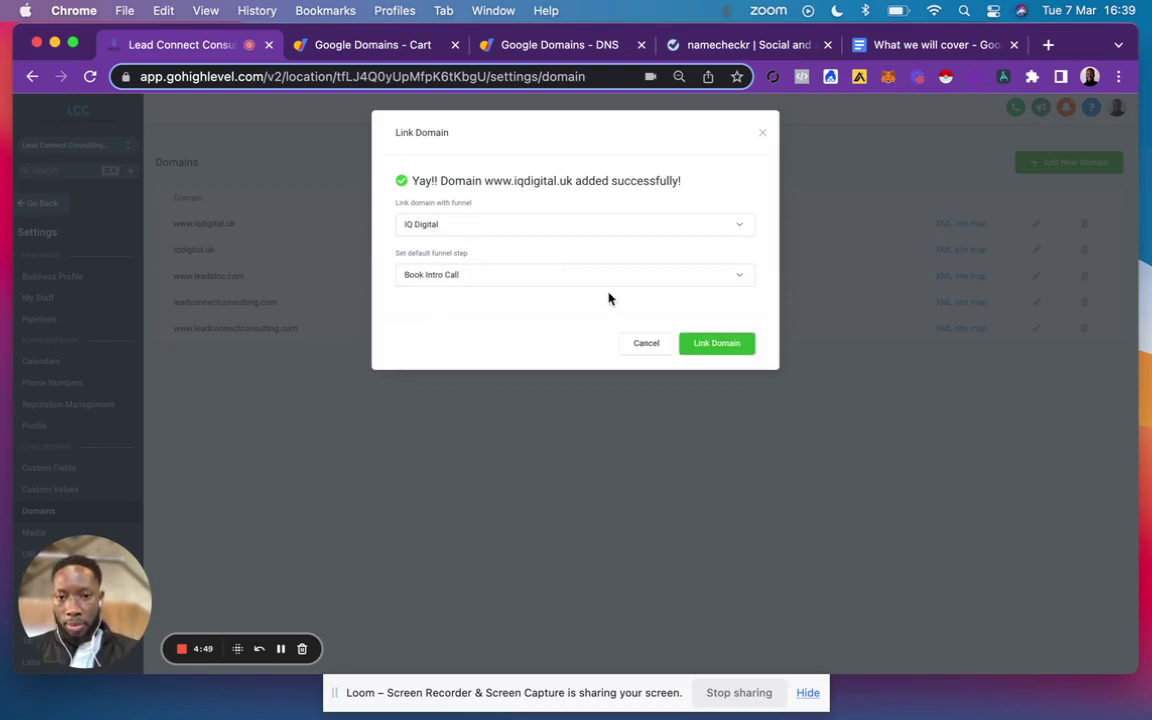
{"action": "left_click", "coordinate": [730, 349]}
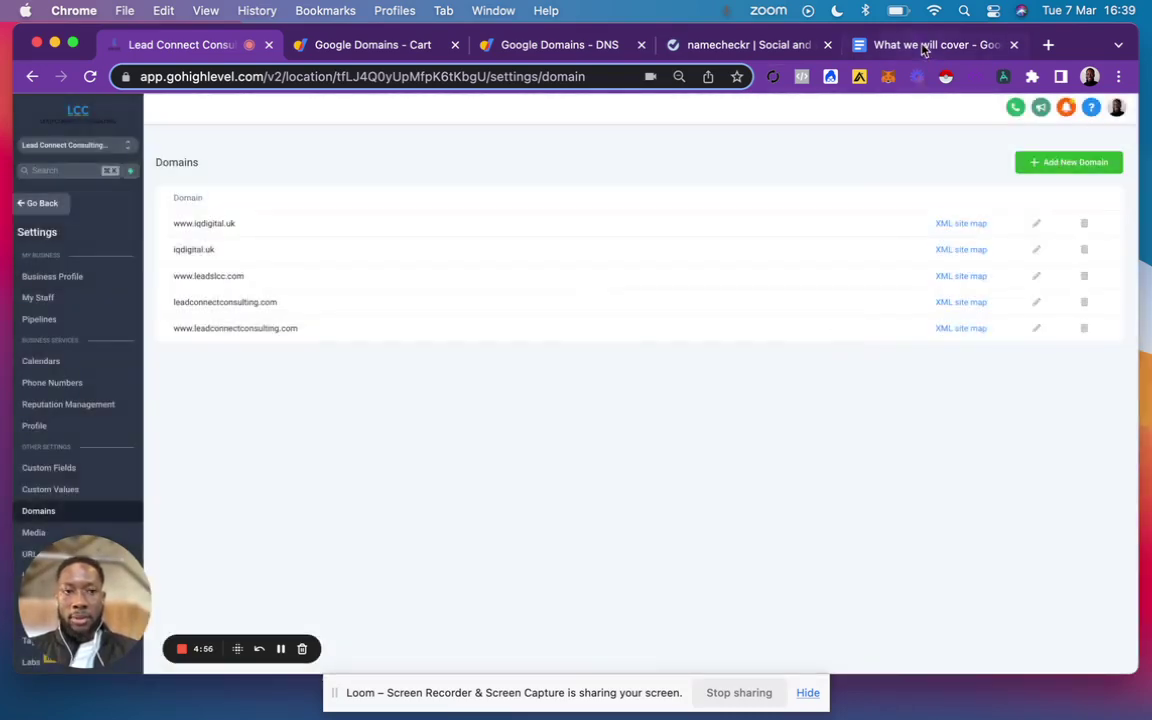
Check the topic list in the What we will cover document, and return to Go High Level to leave the settings for the dashboard
{"action": "left_click", "coordinate": [924, 46]}
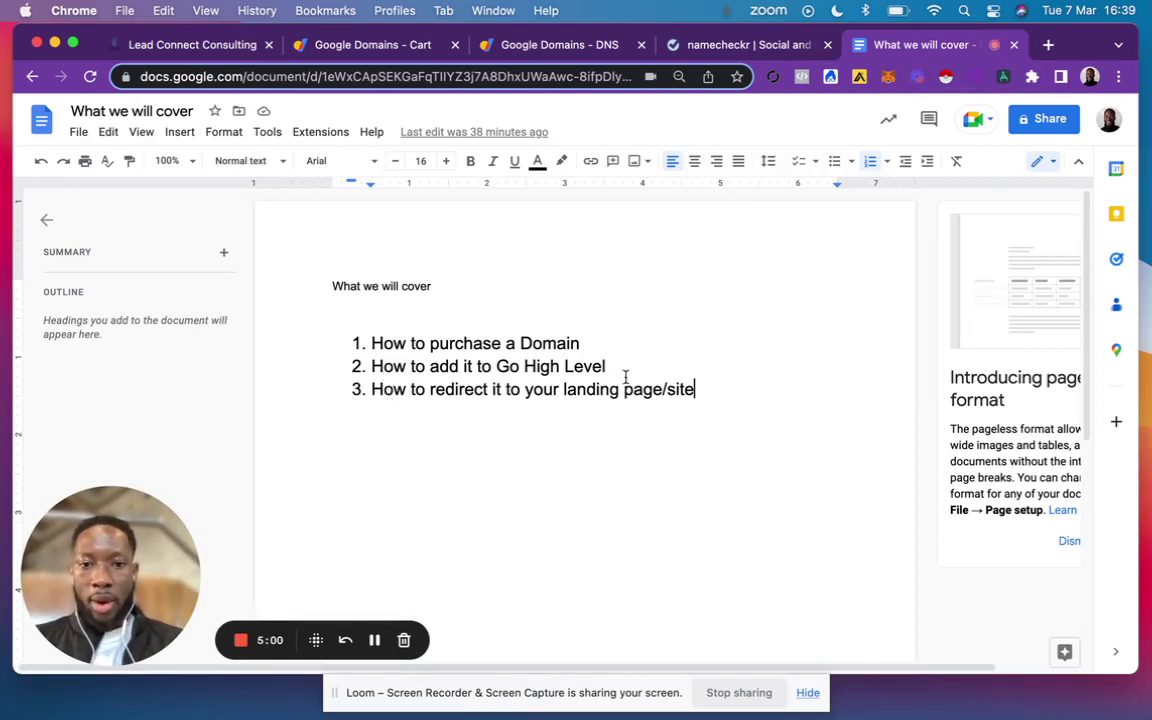
{"action": "left_click", "coordinate": [213, 50]}
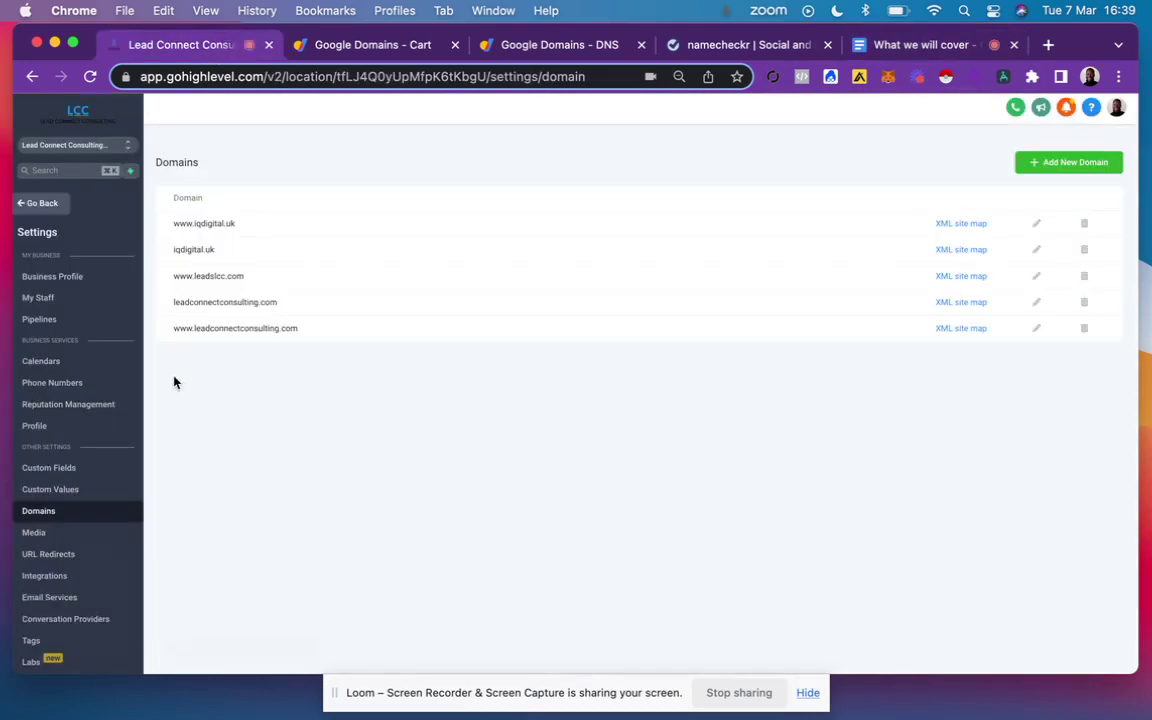
{"action": "scroll", "coordinate": [136, 502], "scroll_direction": "down", "scroll_amount": 2}
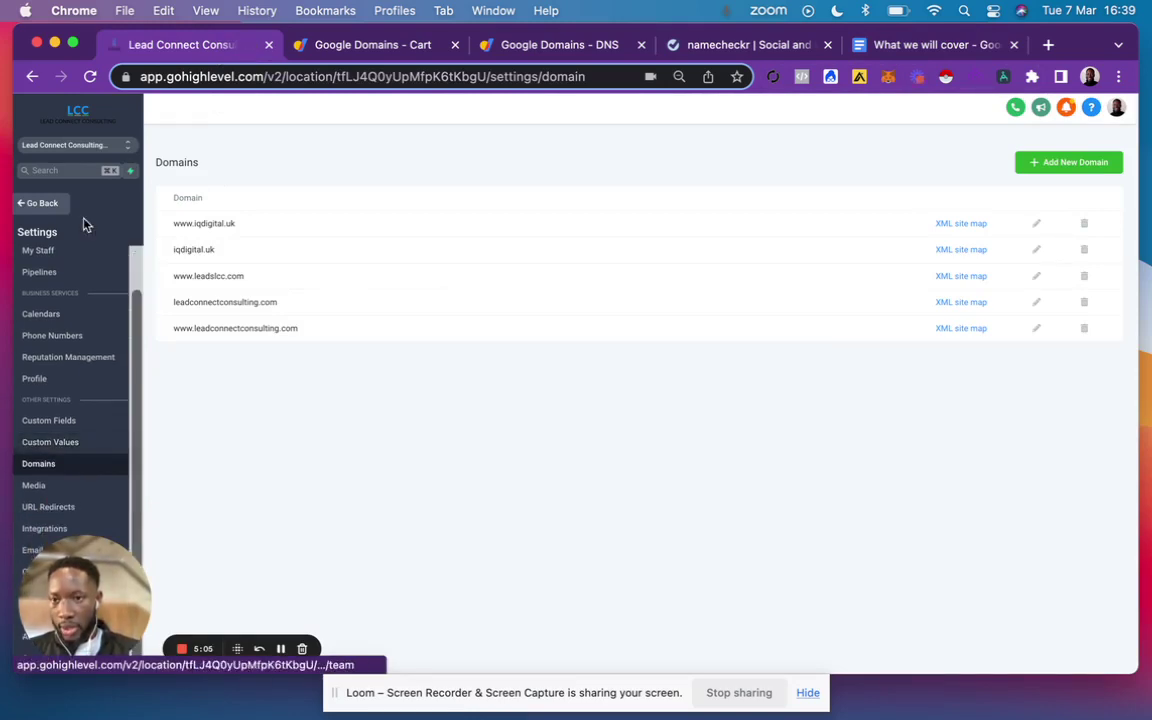
{"action": "left_click", "coordinate": [38, 204]}
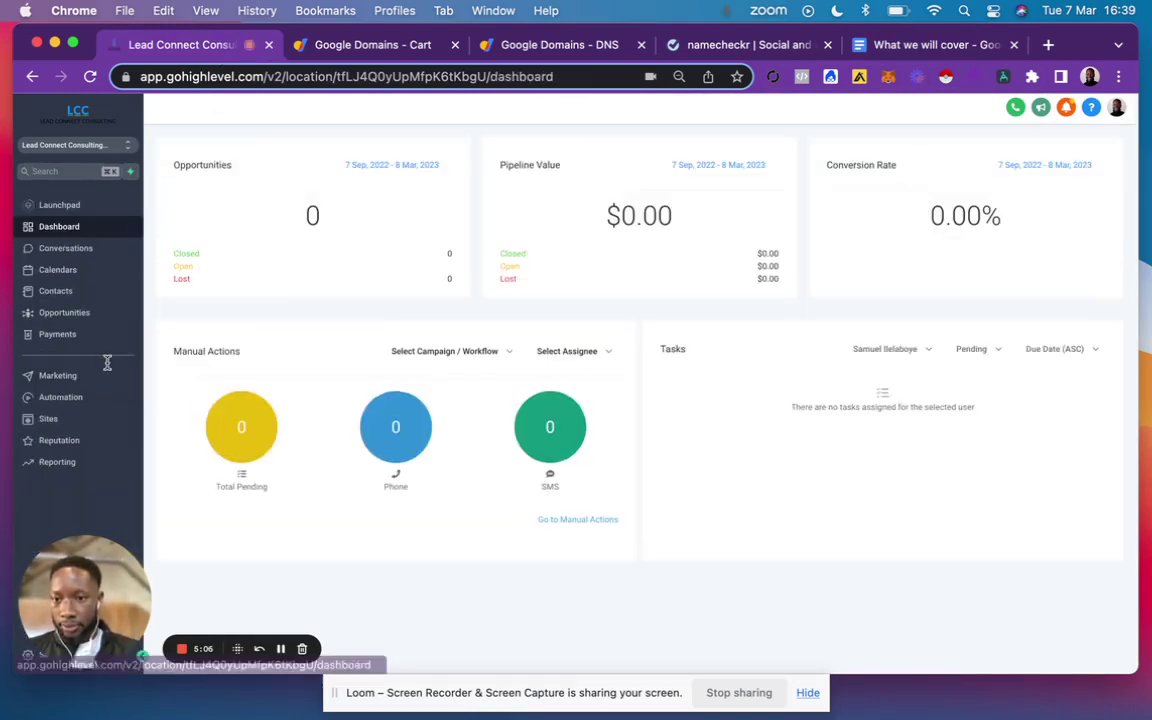
Go to the funnels list under Sites and open the settings of the IQ Digital funnel
{"action": "left_click", "coordinate": [24, 419]}
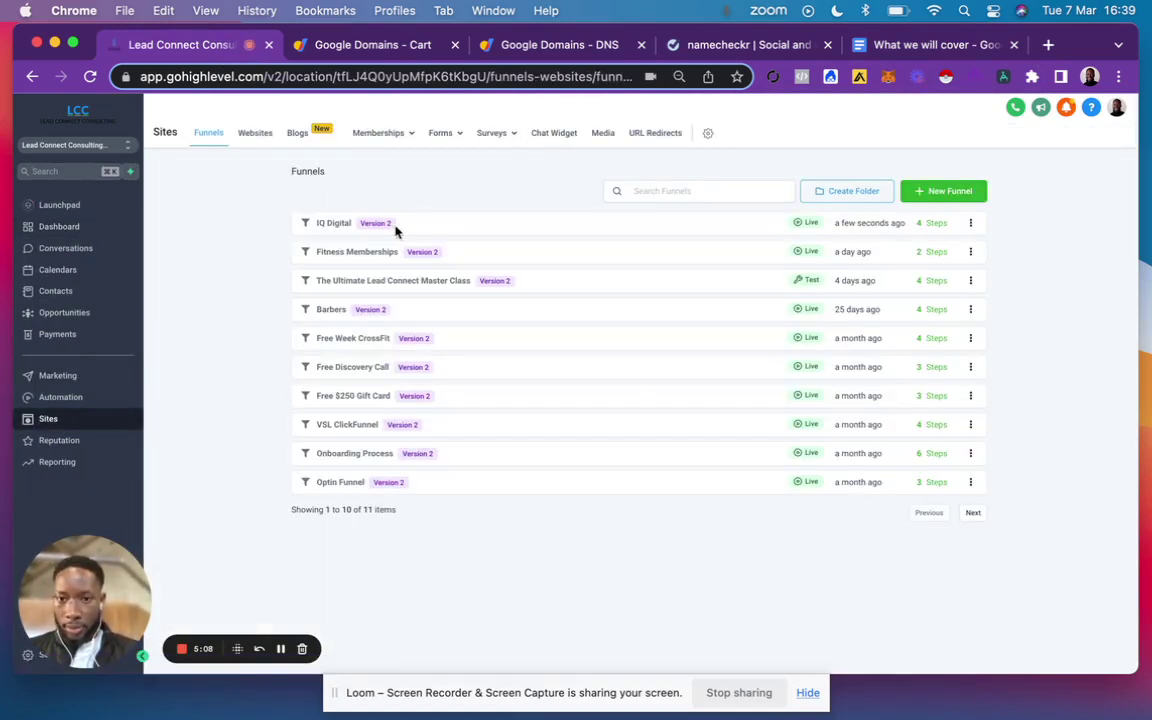
{"action": "left_click", "coordinate": [334, 225]}
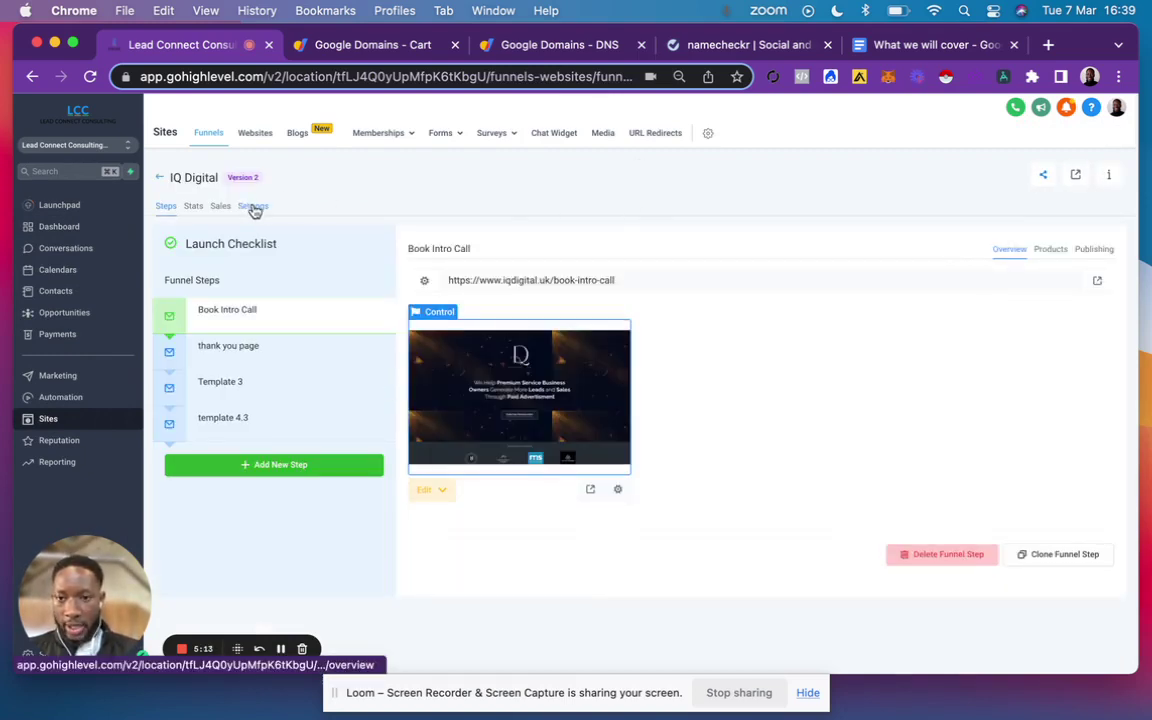
{"action": "left_click", "coordinate": [158, 178]}
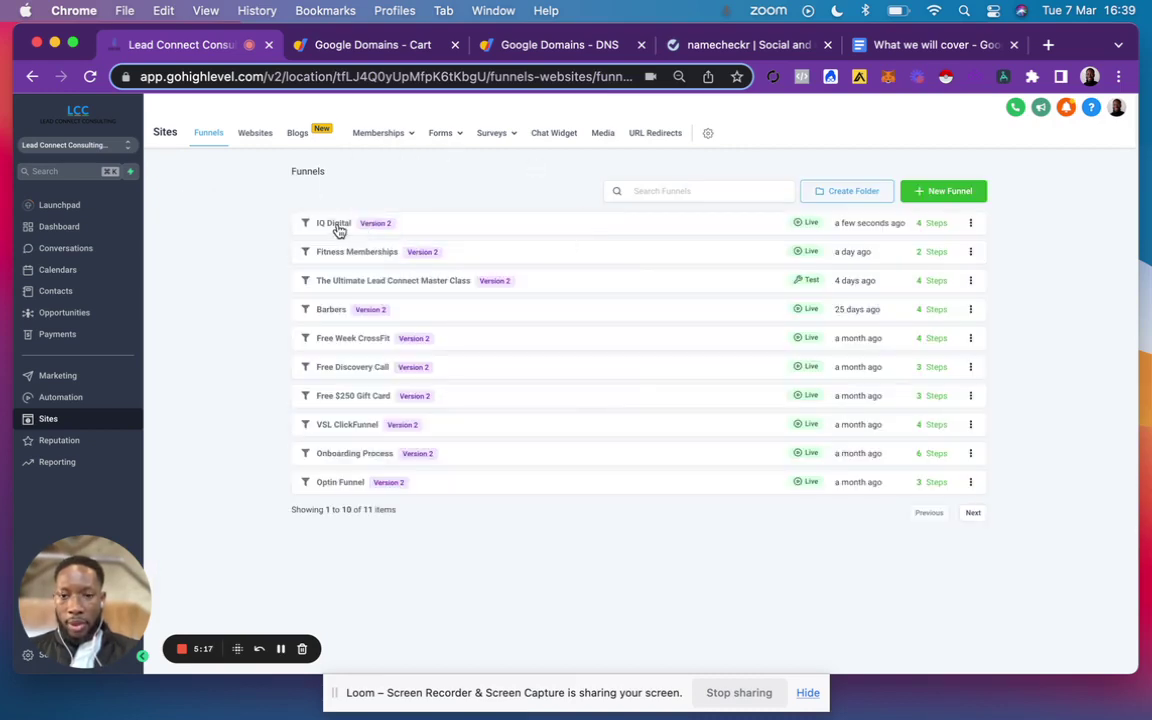
{"action": "left_click", "coordinate": [335, 229]}
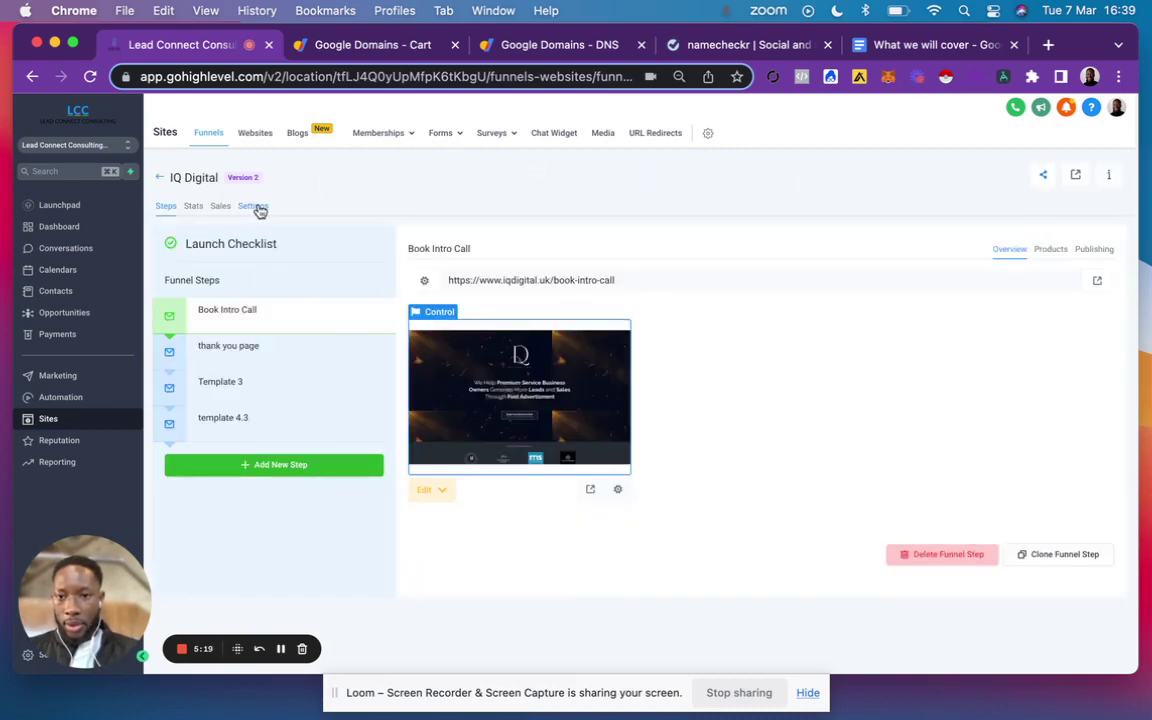
{"action": "left_click", "coordinate": [253, 206]}
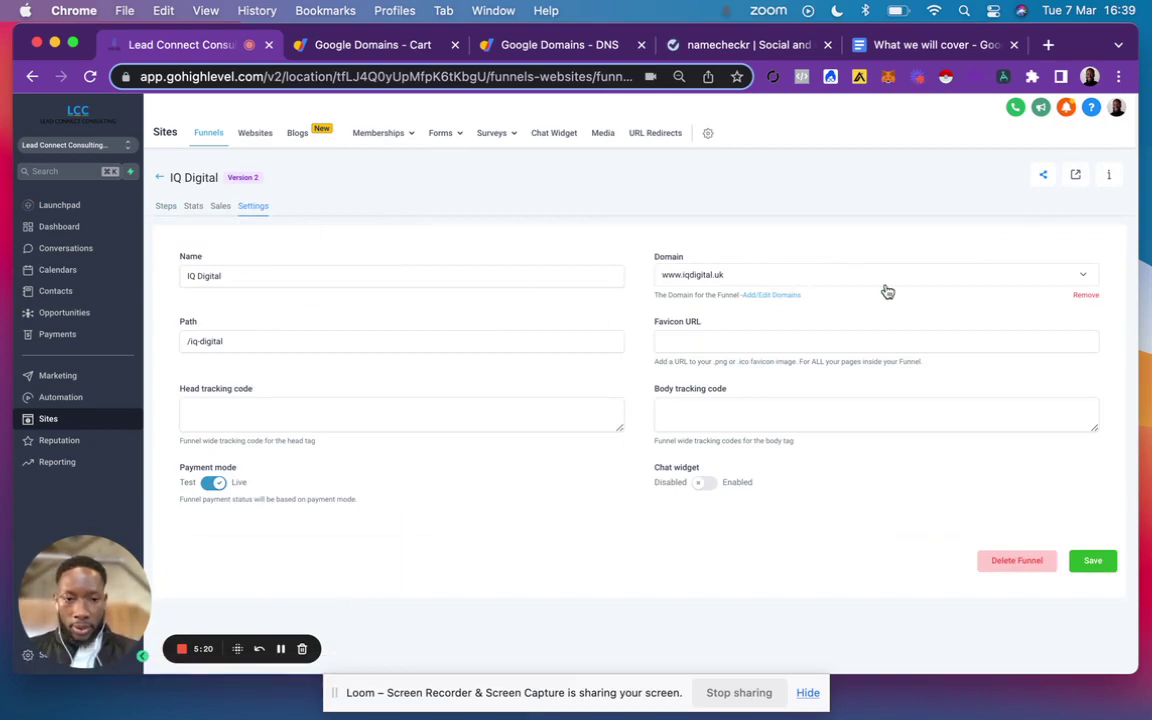
{"action": "left_click", "coordinate": [834, 274]}
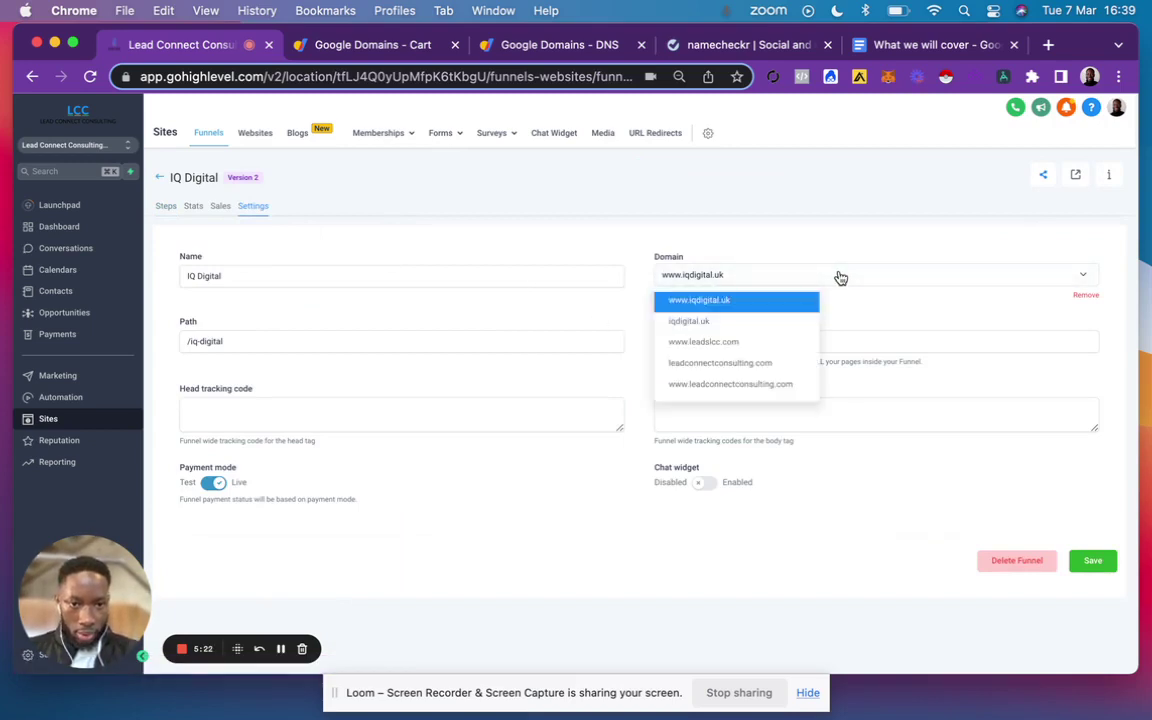
{"action": "left_click", "coordinate": [733, 303]}
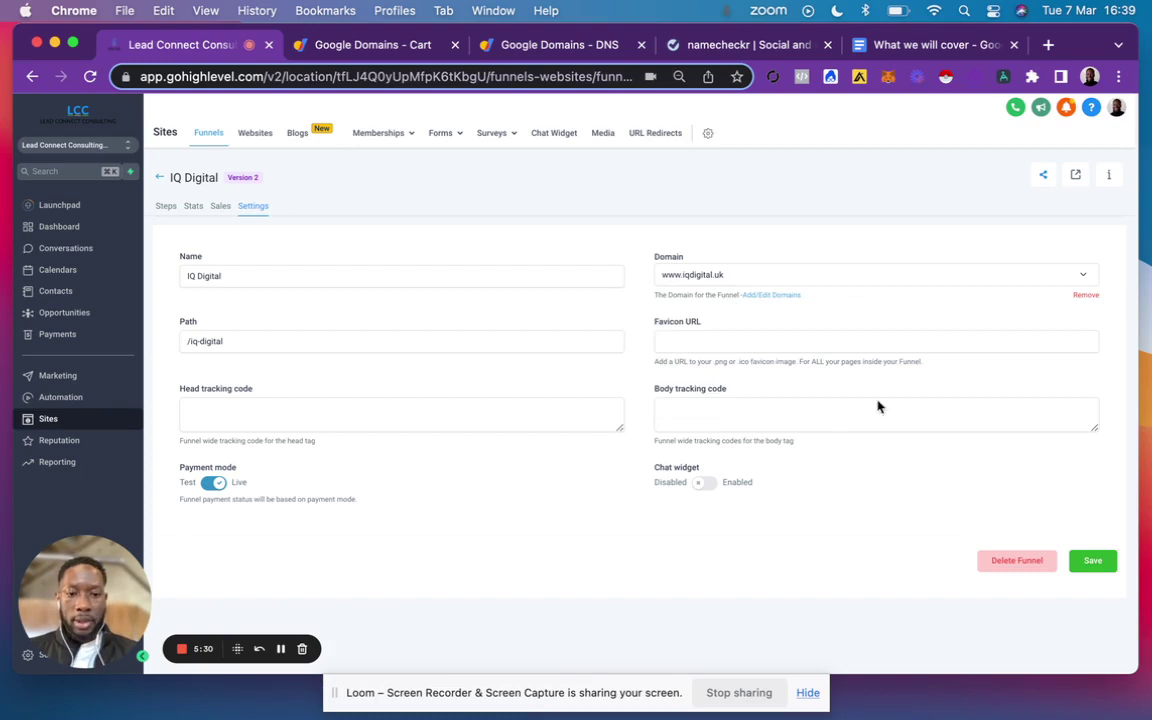
{"action": "left_click", "coordinate": [1090, 562]}
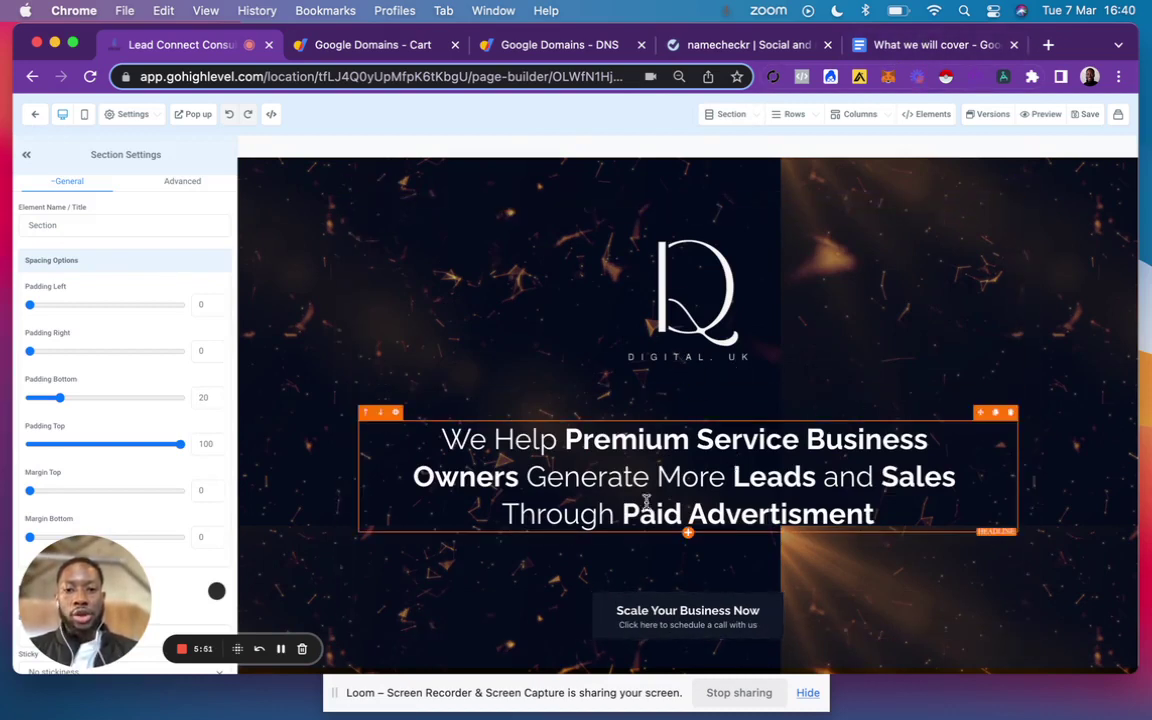
Look over the landing page down to the client logos in the page builder, and switch to the What we will cover document
{"action": "scroll", "coordinate": [751, 347], "scroll_direction": "down", "scroll_amount": 5}
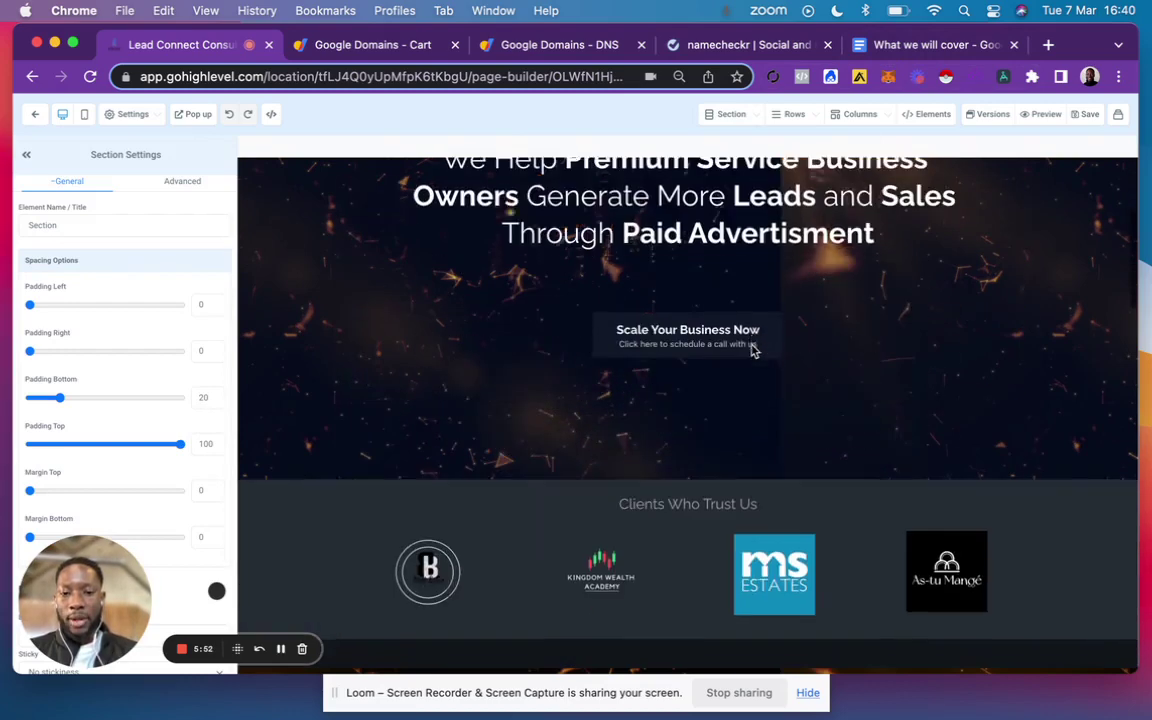
{"action": "left_click", "coordinate": [930, 44]}
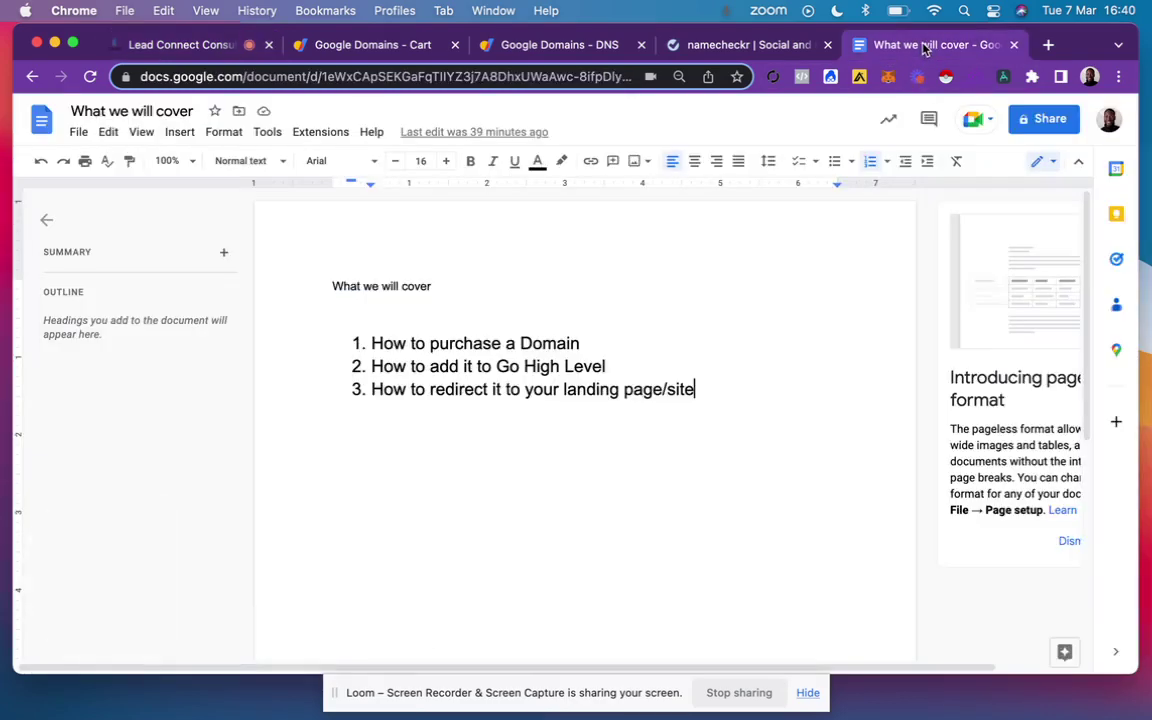